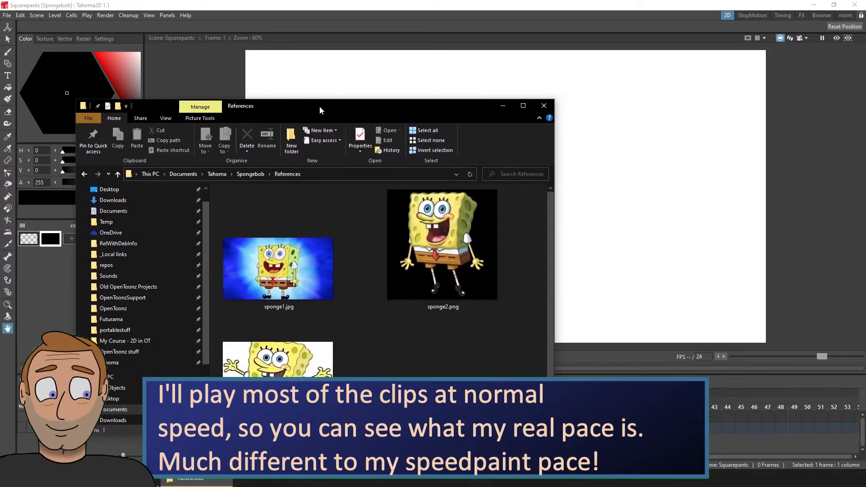
- Import the reference images sponge2.png, sponge1.jpg and sponge3.jpg into the scene and save it
left_click_drag(435, 242, 625, 115)
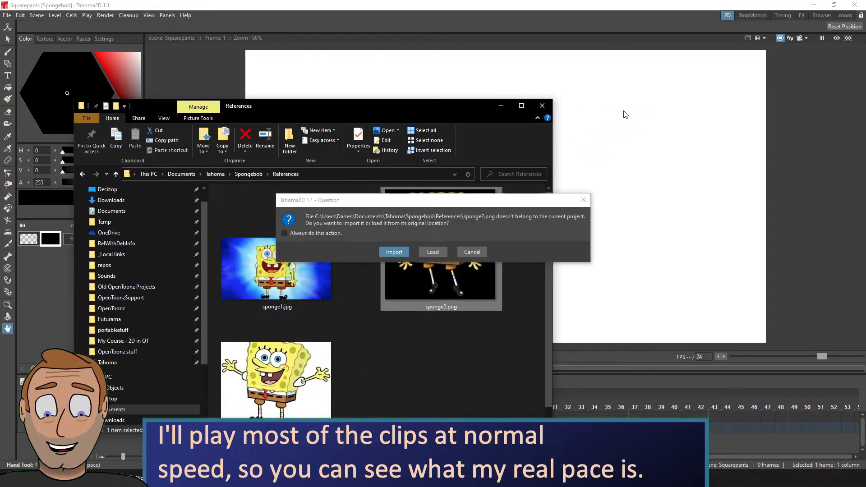
left_click(395, 253)
left_click_drag(267, 273, 665, 192)
left_click(394, 251)
left_click_drag(276, 372, 662, 215)
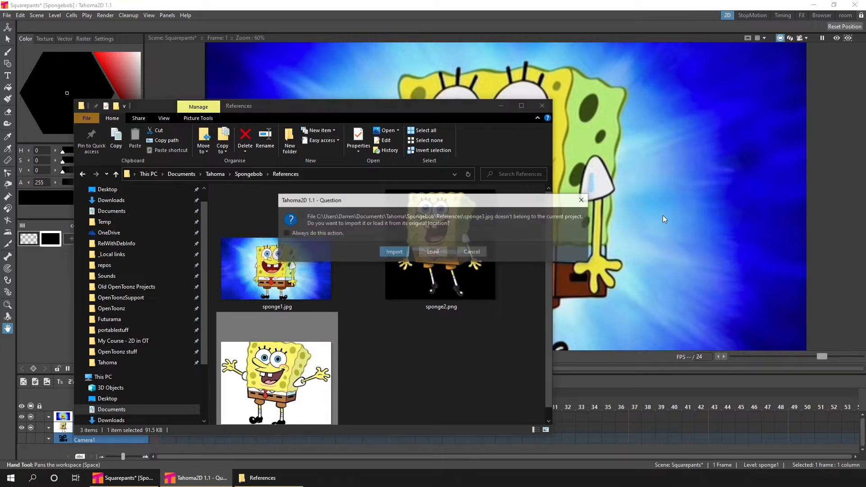
left_click(395, 251)
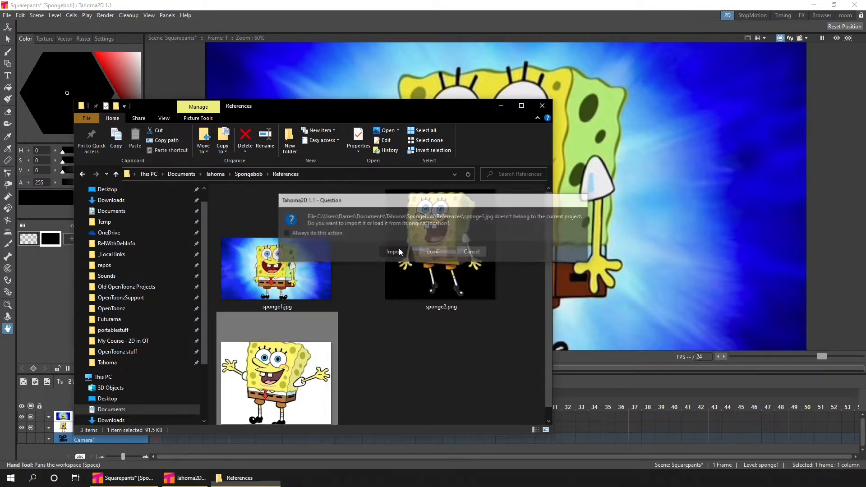
left_click(543, 107)
key("ctrl+s")
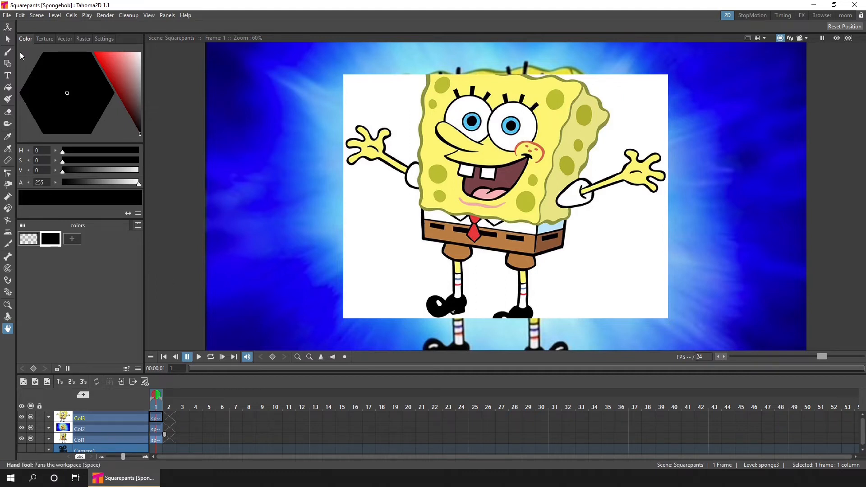
- Set the Animate tool to show all transformations and move the white-background sponge3 reference up and beside the canvas
left_click(7, 27)
scroll(392, 262, "down", 2)
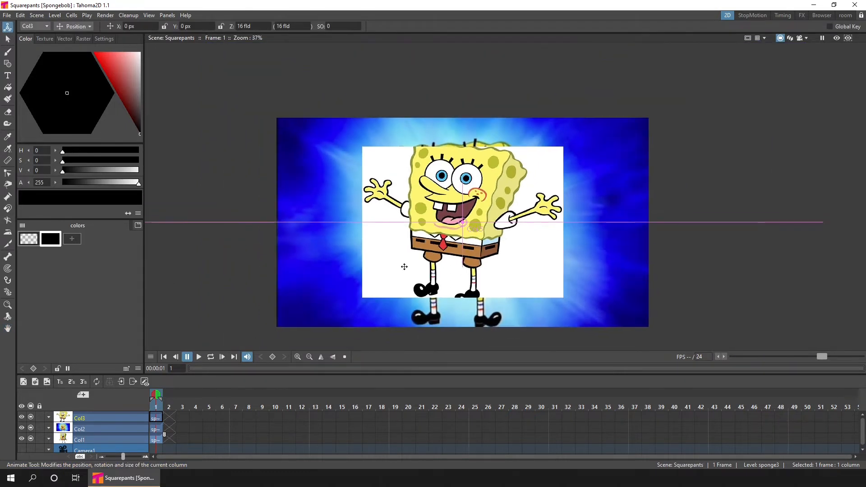
left_click(156, 419)
left_click(73, 27)
left_click(70, 82)
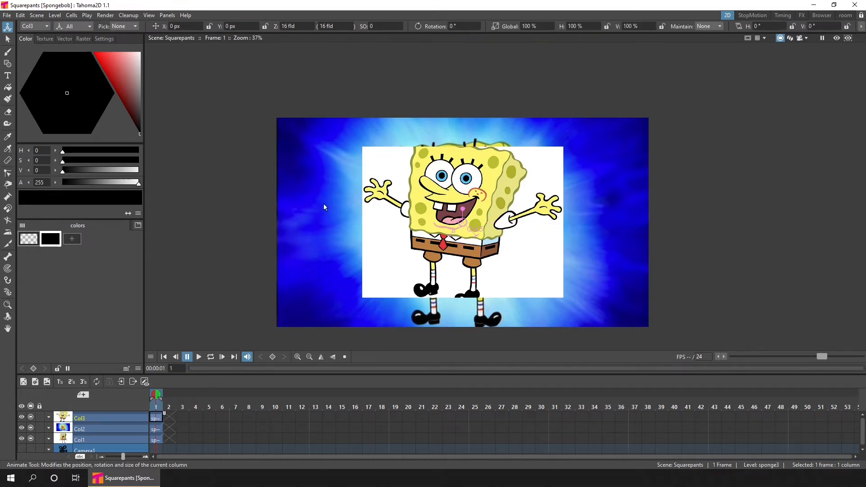
left_click_drag(473, 278, 318, 218)
left_click_drag(318, 218, 302, 178)
- Scale the blue-background sponge1 reference to about 75% and move it off the canvas beneath the white-background reference
left_click(159, 429)
left_click_drag(601, 239, 285, 292)
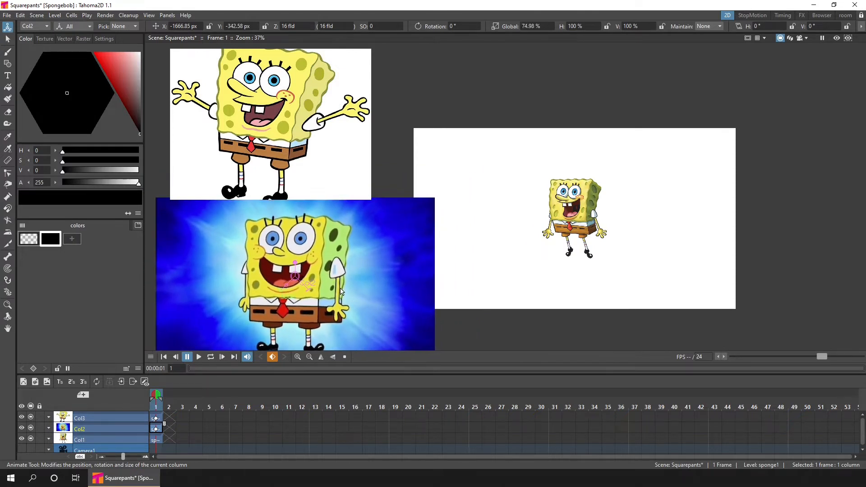
left_click_drag(357, 319, 328, 320)
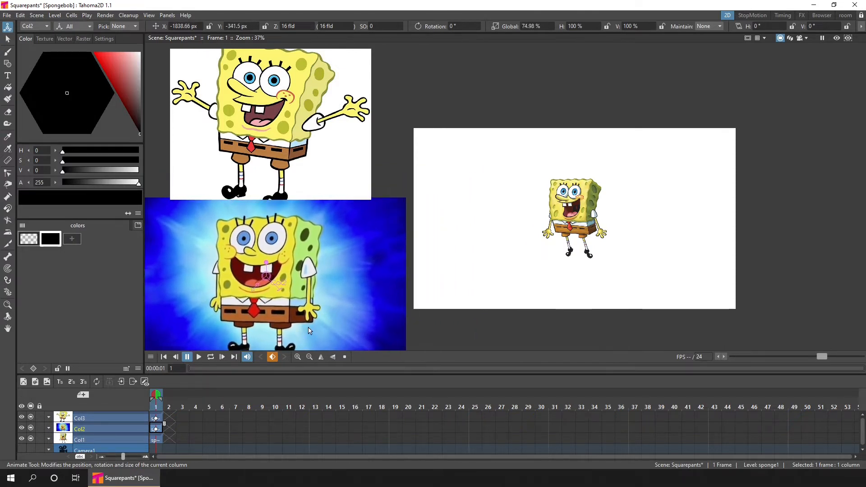
- Enlarge the sponge2 reference to about 213%, stack its column above the others, place it beside the canvas, and save
left_click(155, 440)
left_click_drag(581, 236, 420, 115)
left_click_drag(460, 70, 401, 197)
left_click_drag(121, 436, 122, 407)
mouse_move(410, 194)
left_mouse_down()
mouse_move(365, 189)
mouse_move(386, 189)
mouse_move(396, 202)
left_mouse_up()
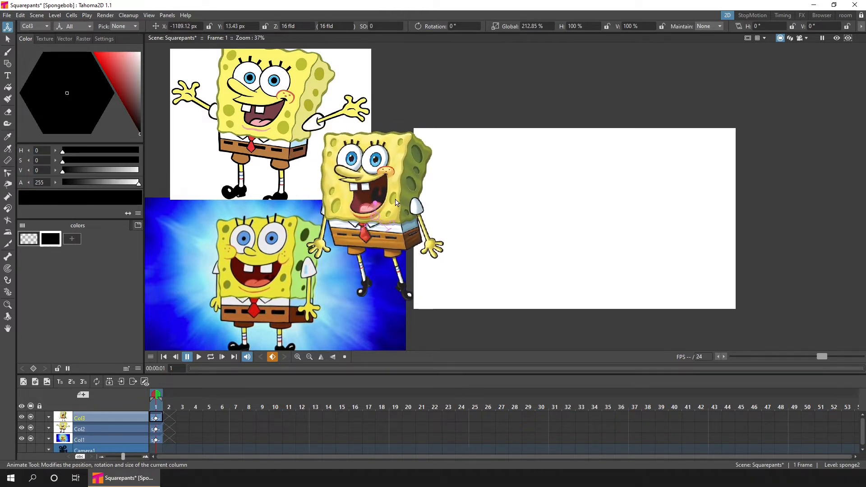
left_click(159, 419)
key("ctrl+s")
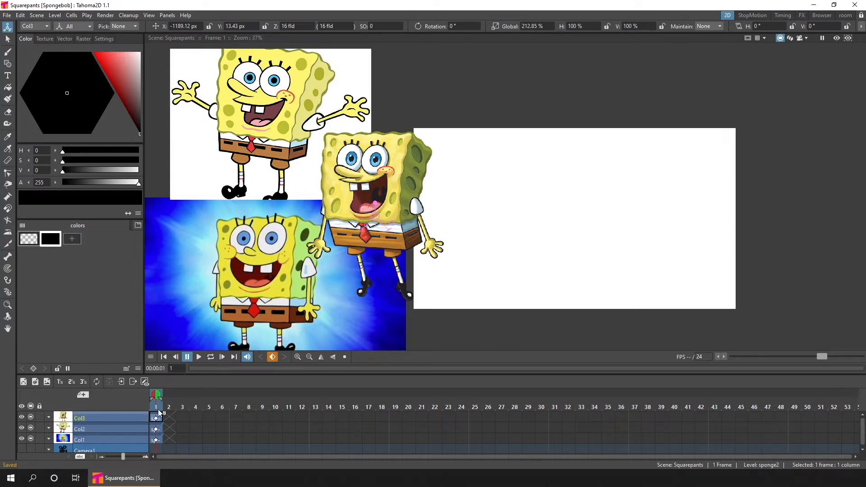
- Create a 1920 x 1080 px raster level named A and add a palette style using the graphite pencil brush
left_click(47, 382)
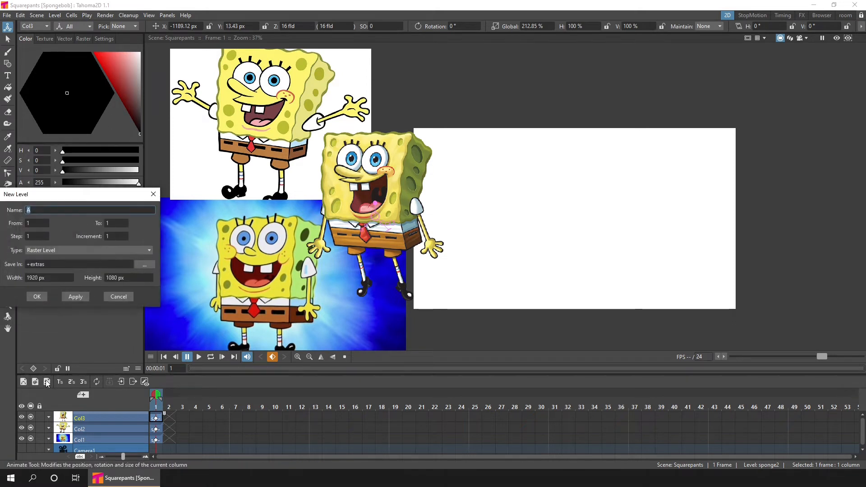
left_click(37, 297)
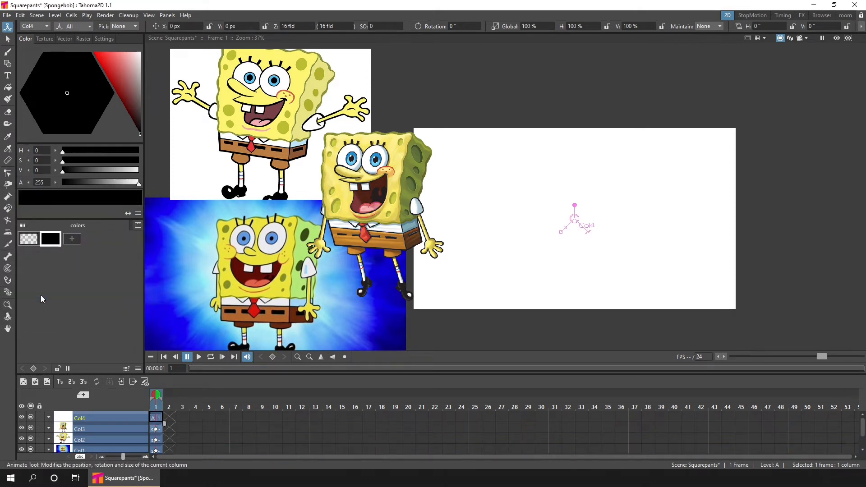
left_click(76, 238)
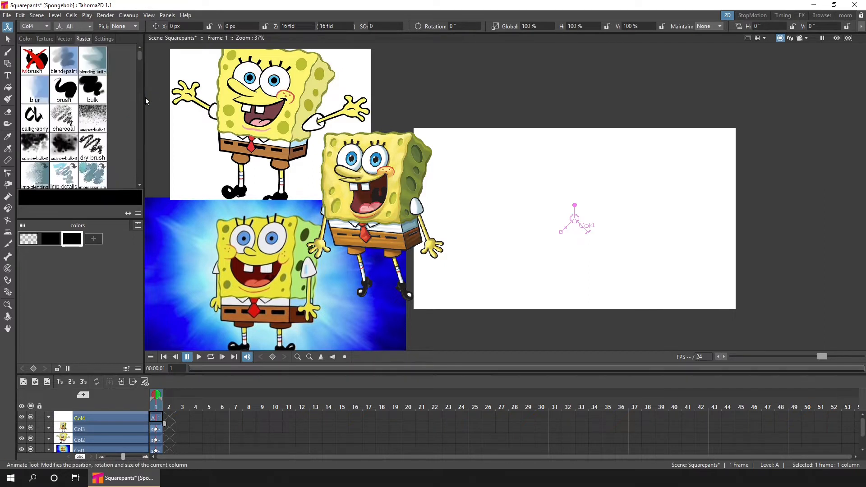
left_click_drag(138, 56, 143, 75)
left_click(40, 129)
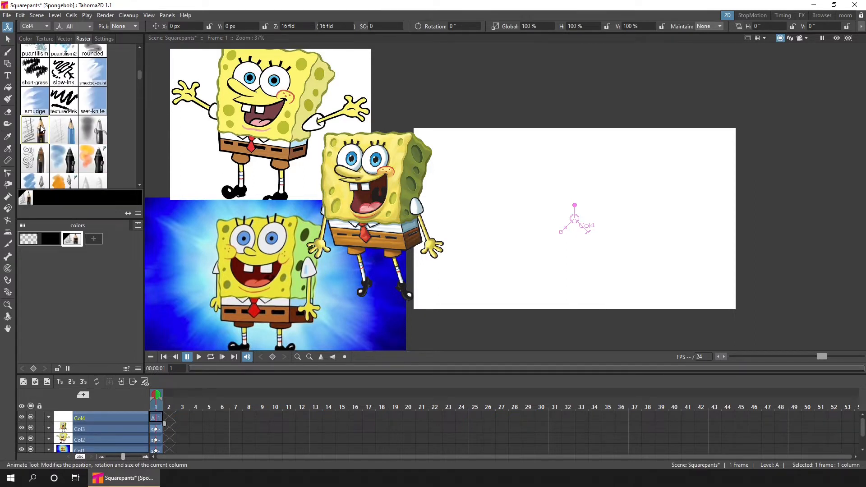
left_click(76, 240)
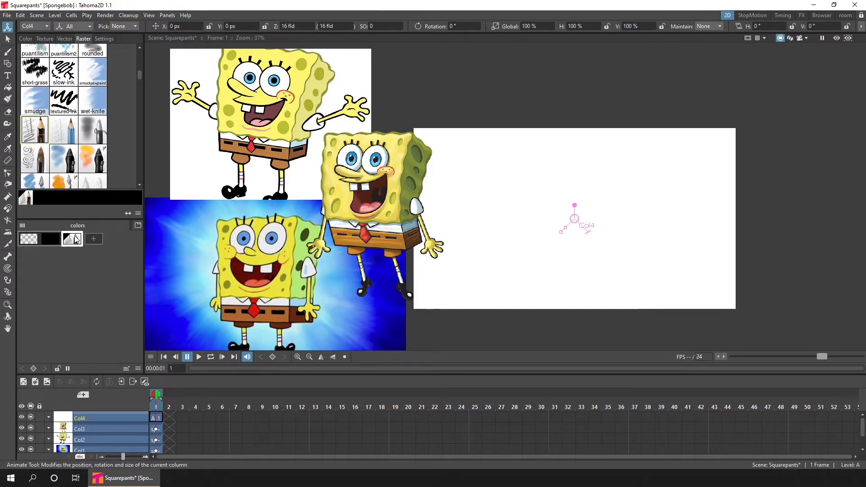
- Save the scene and try out the pencil style with a trial Brush stroke on the canvas, then undo it
key("b")
key("ctrl+s")
mouse_move(467, 154)
left_mouse_down()
mouse_move(457, 172)
mouse_move(486, 163)
mouse_move(485, 189)
mouse_move(528, 202)
left_mouse_up()
key("ctrl+z")
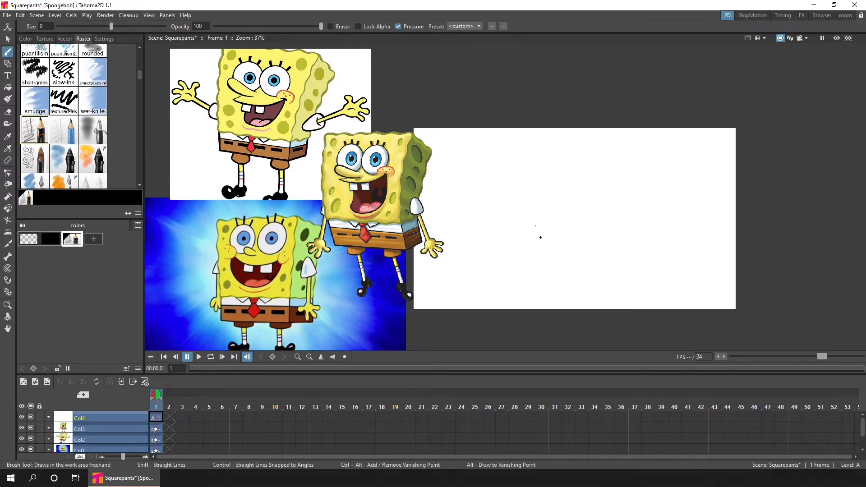
- Enlarge the viewer area by shrinking the timeline, fit the references and canvas in view, and save the scene
left_click_drag(514, 376, 510, 408)
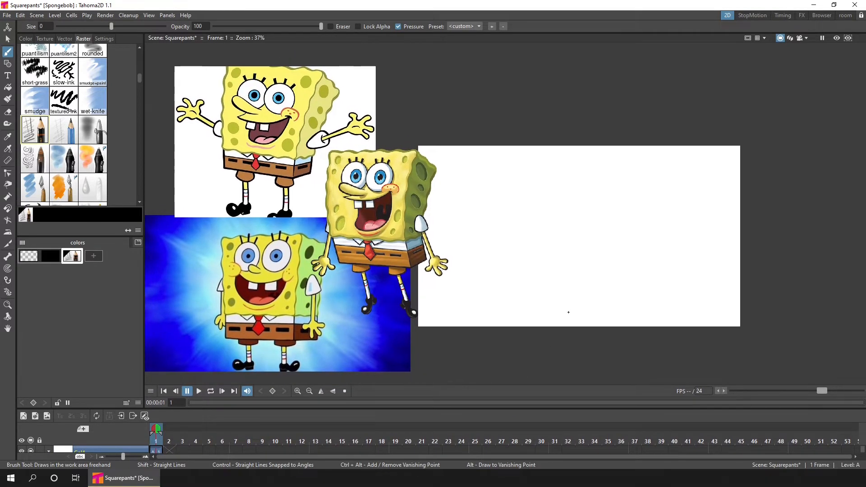
scroll(566, 312, "up", 2)
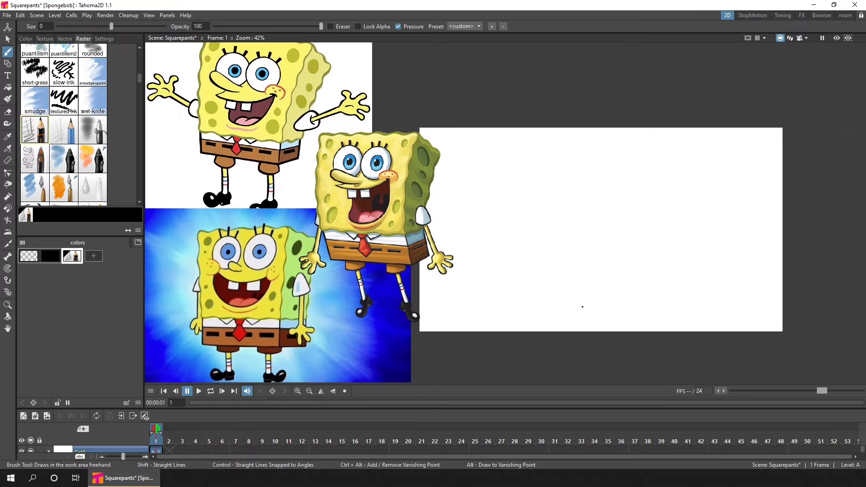
key("ctrl+s")
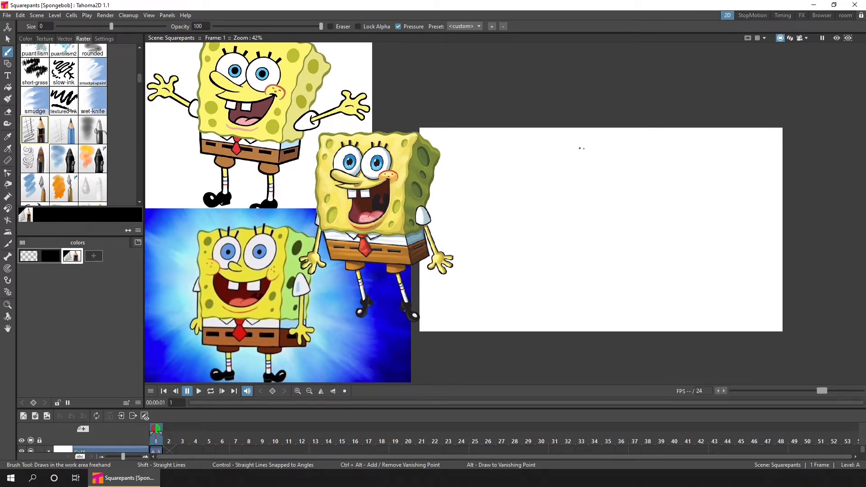
- Sketch the character's body outline on frame 1 with a top edge, a curved left side and a right side
mouse_move(622, 143)
left_mouse_down()
mouse_move(533, 142)
mouse_move(549, 263)
left_mouse_up()
key("ctrl+z")
left_click_drag(526, 160, 524, 239)
mouse_move(532, 141)
left_mouse_down()
mouse_move(522, 173)
mouse_move(545, 271)
left_mouse_up()
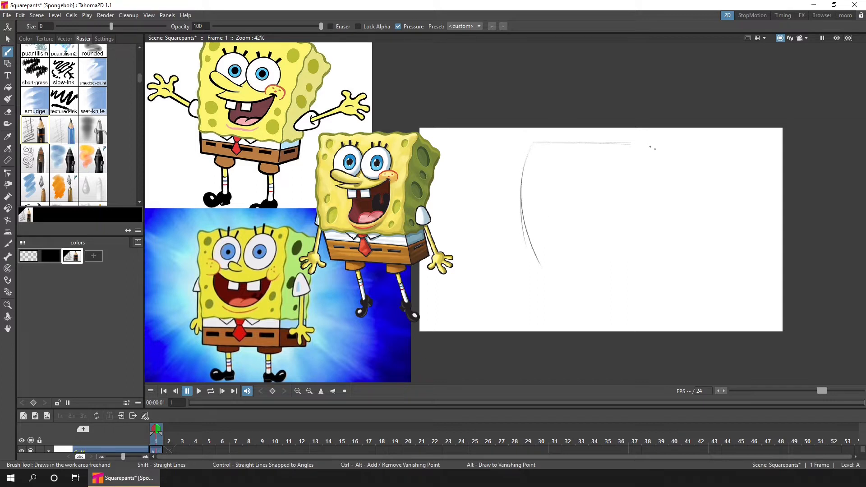
mouse_move(633, 144)
left_mouse_down()
mouse_move(622, 216)
mouse_move(634, 262)
left_mouse_up()
left_click_drag(628, 145, 637, 266)
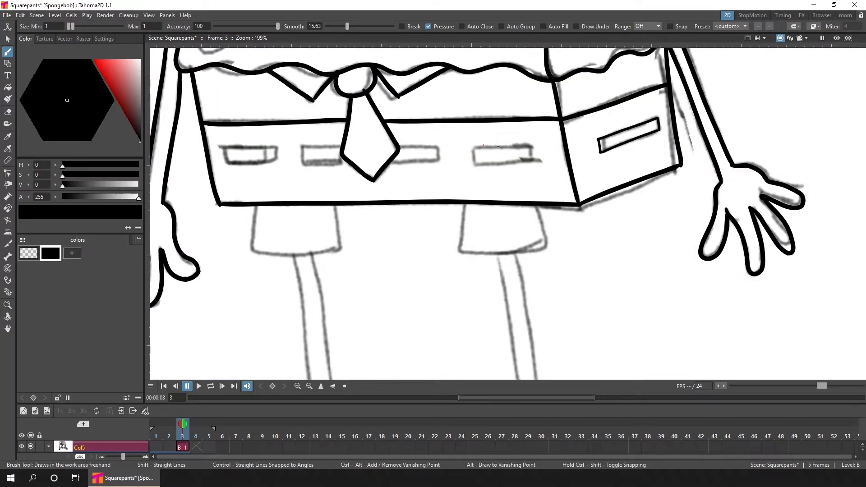
- Place two horizontal guides along the belt marks, save, and ink the rectangular belt loops across the front of the trousers
mouse_move(147, 149)
left_mouse_down()
mouse_move(149, 182)
mouse_move(145, 165)
left_mouse_up()
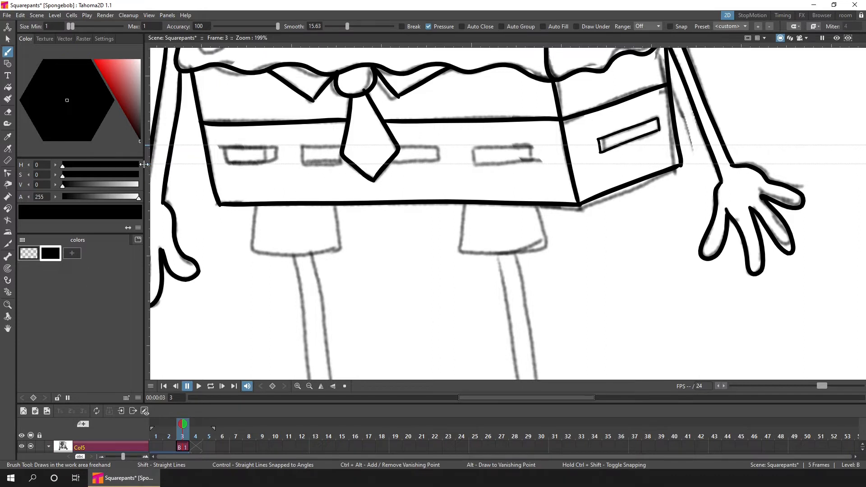
key("ctrl+s")
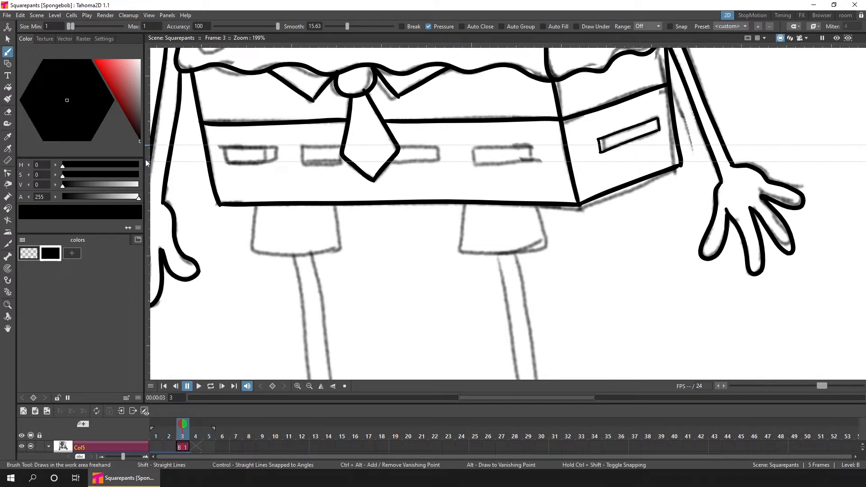
left_click(226, 147)
mouse_move(246, 147)
left_mouse_down()
mouse_move(276, 146)
mouse_move(278, 158)
mouse_move(224, 161)
left_mouse_up()
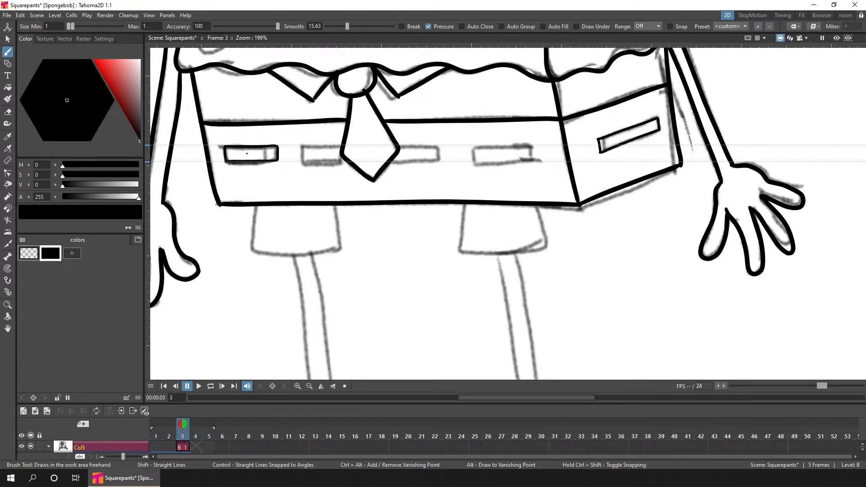
mouse_move(302, 146)
left_mouse_down()
mouse_move(302, 162)
mouse_move(343, 156)
left_mouse_up()
left_click_drag(338, 146, 344, 146)
mouse_move(429, 146)
left_mouse_down()
mouse_move(440, 160)
mouse_move(416, 161)
mouse_move(472, 160)
mouse_move(519, 145)
mouse_move(534, 152)
mouse_move(530, 161)
left_mouse_up()
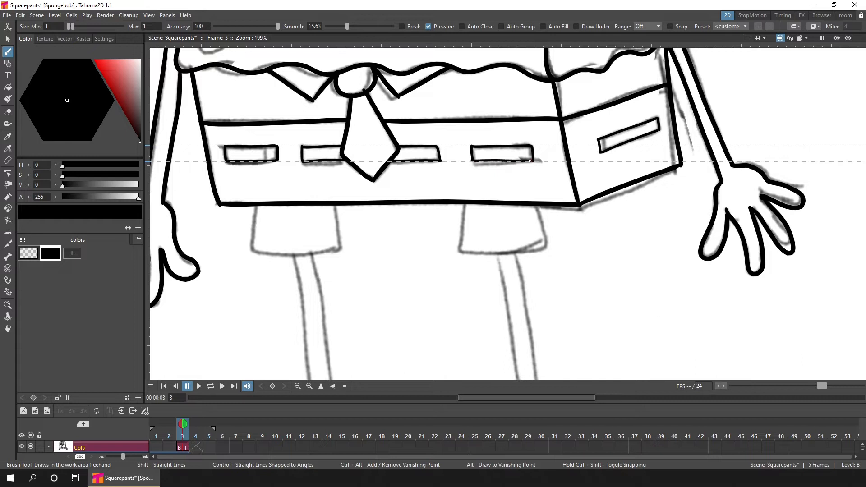
- Set the vector brush's maximum size to 2
left_click(155, 28)
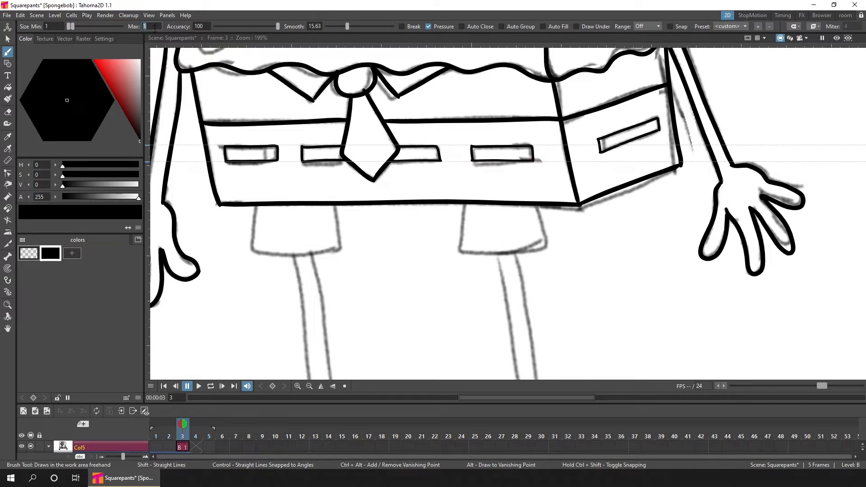
type("2")
scroll(464, 216, "down", 5)
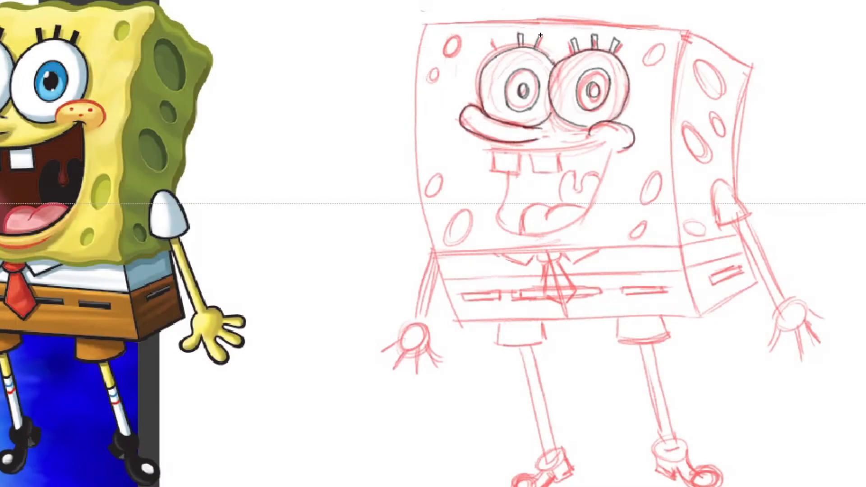
- Draw the eyelashes above both eyes over the red sketch
left_click(532, 39)
mouse_move(499, 41)
left_mouse_down()
mouse_move(502, 50)
mouse_move(494, 42)
mouse_move(541, 35)
mouse_move(492, 41)
left_mouse_up()
left_click_drag(577, 40, 619, 39)
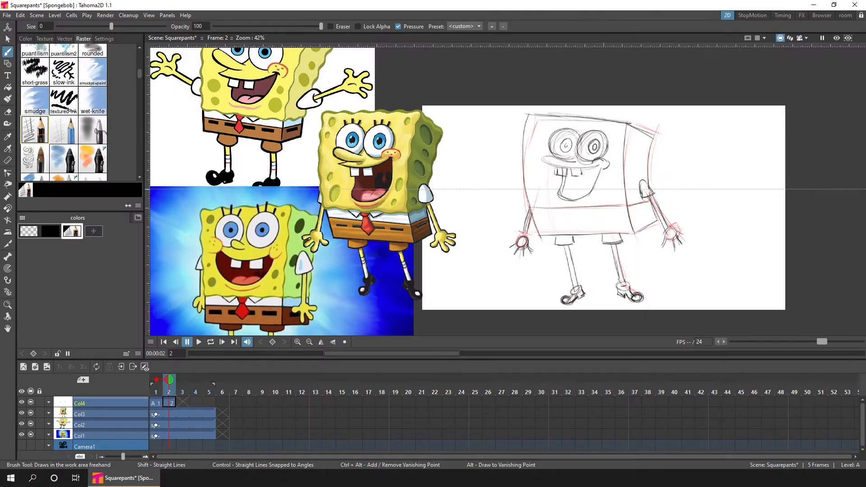
- Erase stray lines around the teeth on frame 2 and redraw the upper mouth line with the pencil
key("a")
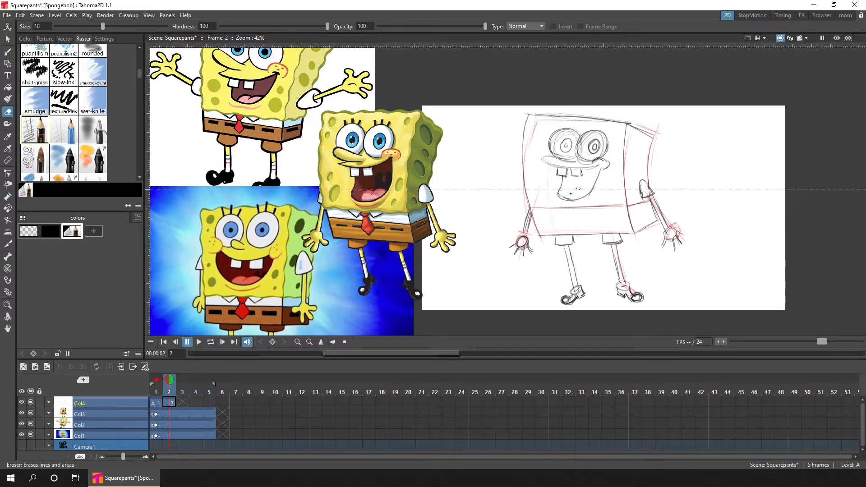
key("b")
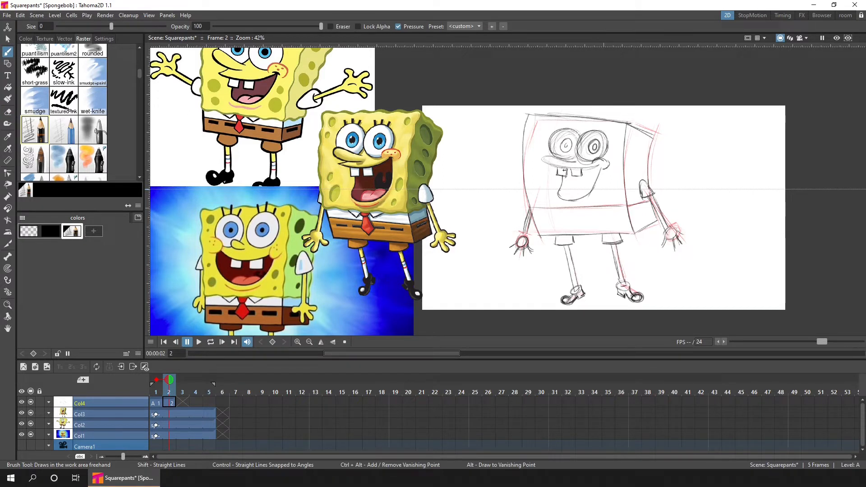
left_click_drag(551, 165, 596, 166)
- Select the mouth sketch freehand, scale it to 99.91% horizontally and 97.46% vertically, and deselect it
key("s")
mouse_move(605, 173)
left_mouse_down()
mouse_move(561, 161)
mouse_move(556, 206)
mouse_move(604, 172)
left_mouse_up()
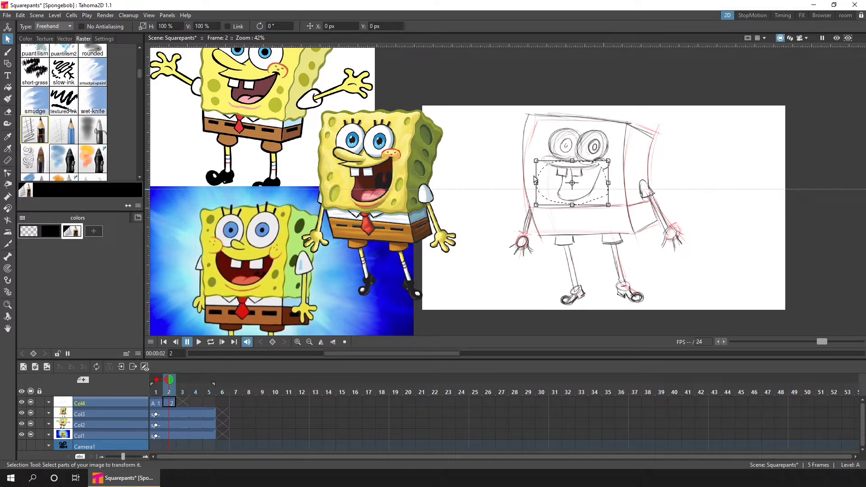
left_click_drag(537, 177, 537, 182)
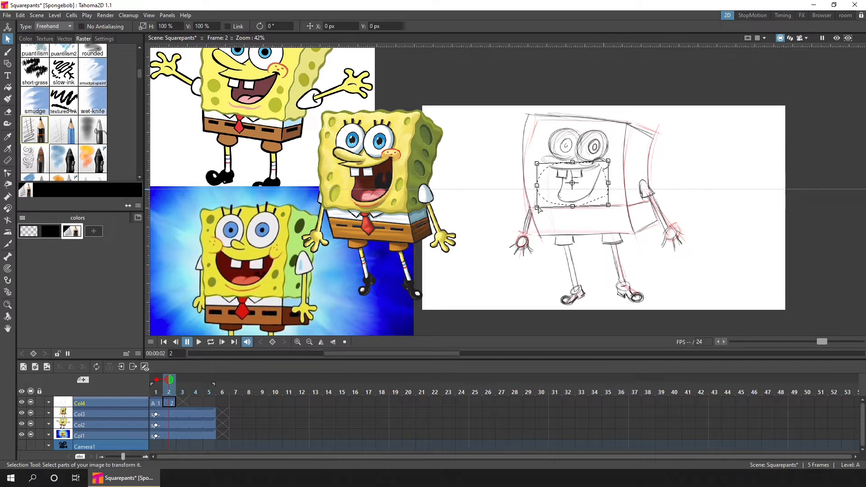
left_click_drag(537, 207, 533, 208)
left_click_drag(538, 208, 539, 207)
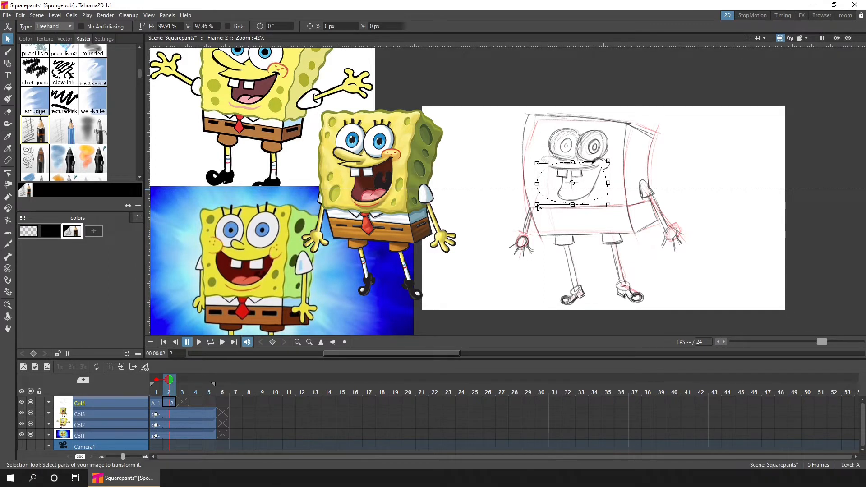
left_click(619, 190)
- Rework the face sketch on frame 2 with pencil strokes along the nose and upper lip, erasing unwanted facial lines
key("b")
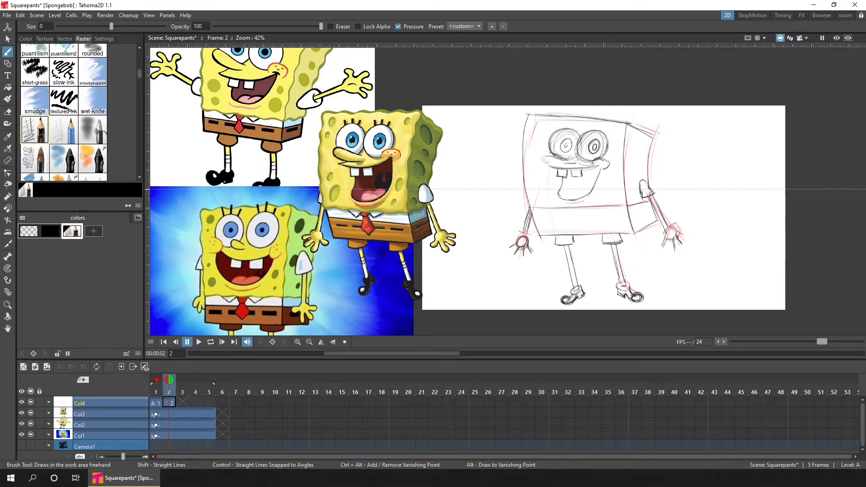
left_click_drag(548, 150, 571, 161)
left_click_drag(552, 165, 573, 165)
key("a")
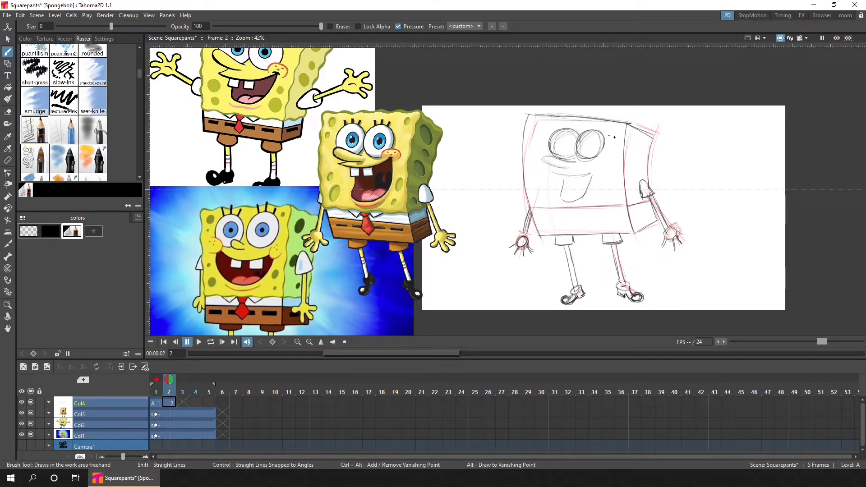
- Select the right-hand eye freehand on frame 2, shift it slightly outward, deselect it and save the scene
key("s")
mouse_move(603, 133)
left_mouse_down()
mouse_move(579, 132)
mouse_move(574, 161)
mouse_move(610, 154)
mouse_move(612, 144)
mouse_move(591, 167)
left_mouse_up()
left_click(601, 170)
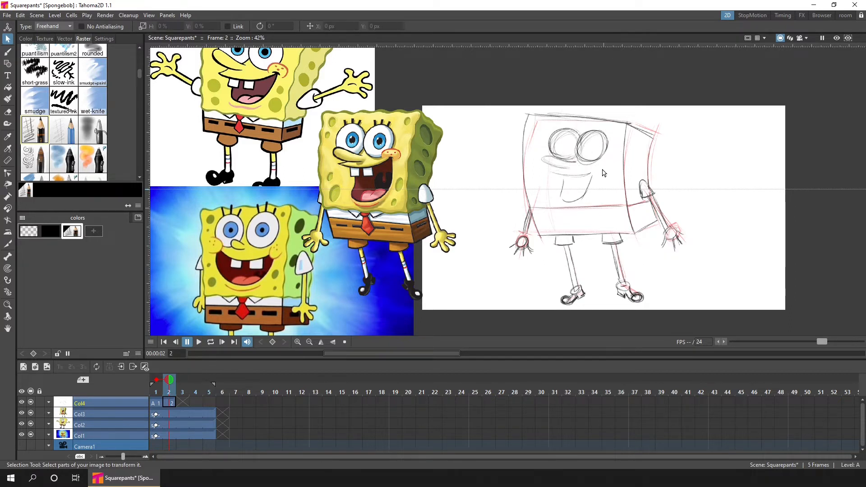
key("b")
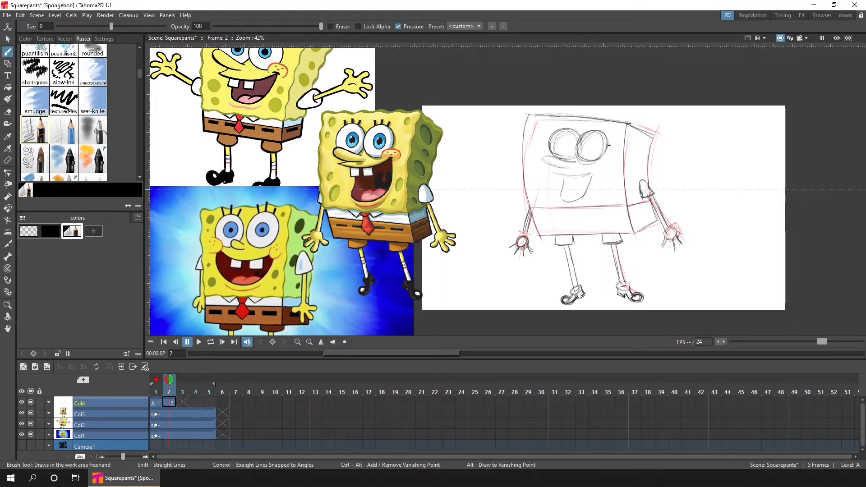
key("ctrl+s")
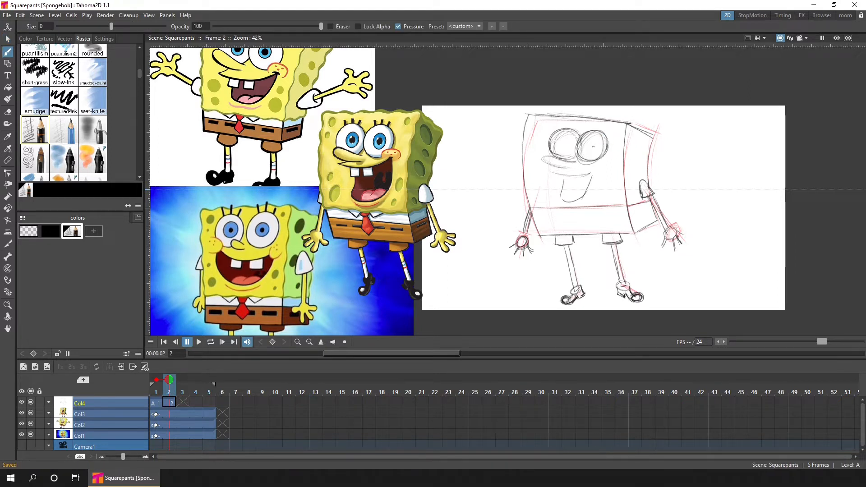
- Sketch the irises and pupils in both eyes, adjust their positions with freehand selections, and save the scene
left_click(593, 143)
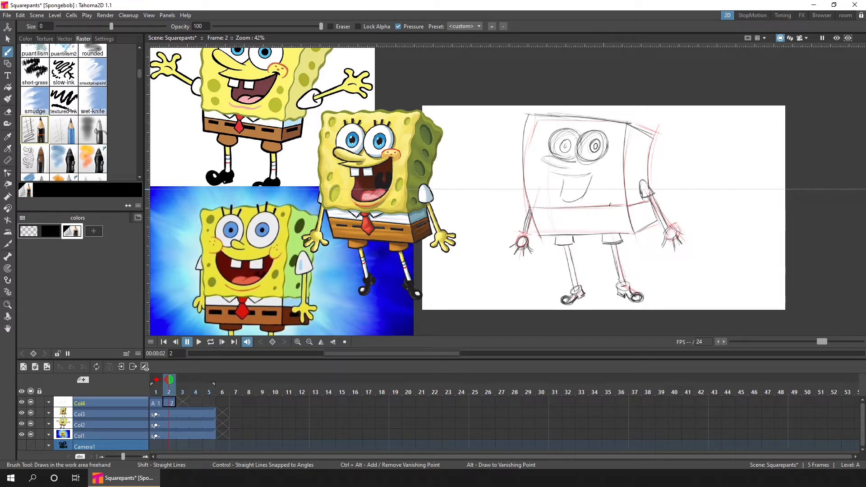
key("s")
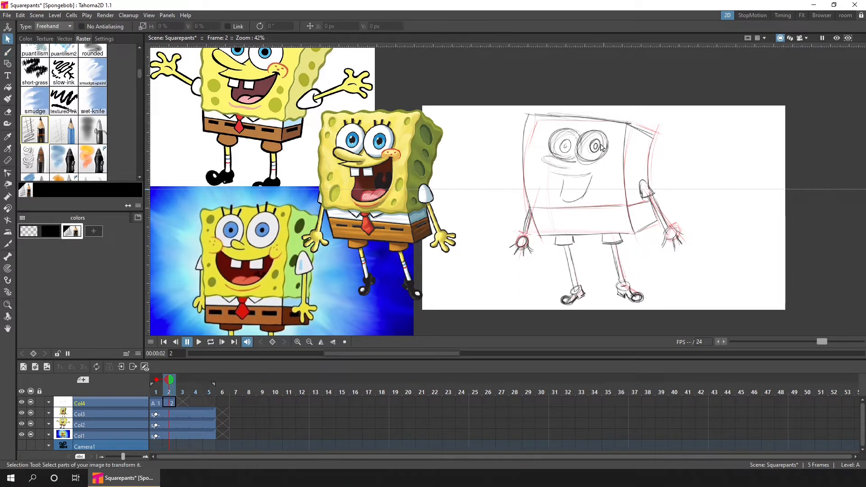
mouse_move(605, 138)
left_mouse_down()
mouse_move(584, 158)
mouse_move(602, 142)
mouse_move(583, 157)
mouse_move(555, 158)
mouse_move(568, 150)
left_mouse_up()
left_click(618, 138)
left_click(573, 146)
left_click(615, 155)
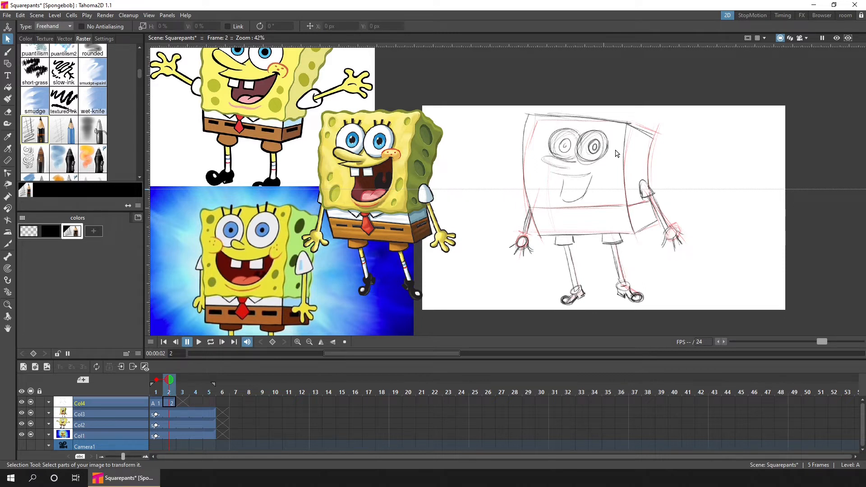
mouse_move(574, 145)
left_mouse_down()
mouse_move(558, 154)
mouse_move(573, 151)
left_mouse_up()
left_click(609, 157)
key("b")
key("ctrl+s")
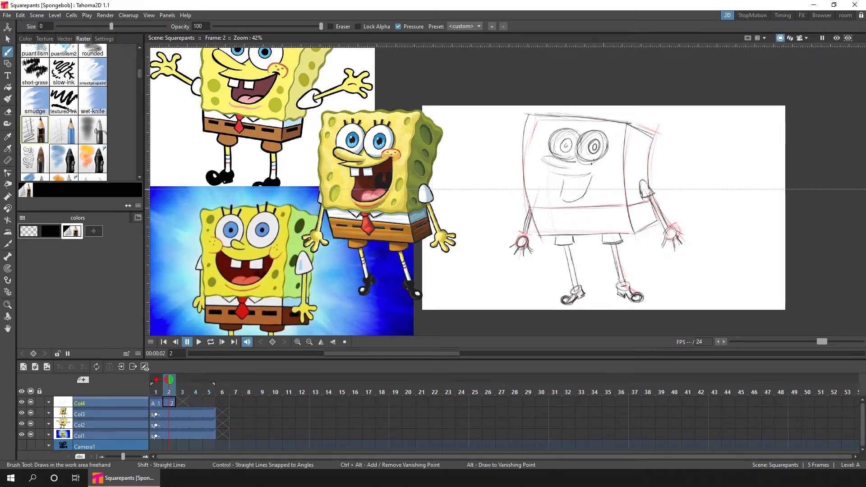
- Sketch the cheek bump beside the right-hand eye, then select the mouth freehand and scale it to 118.36% horizontally and 122.18% vertically
left_click_drag(592, 162, 605, 158)
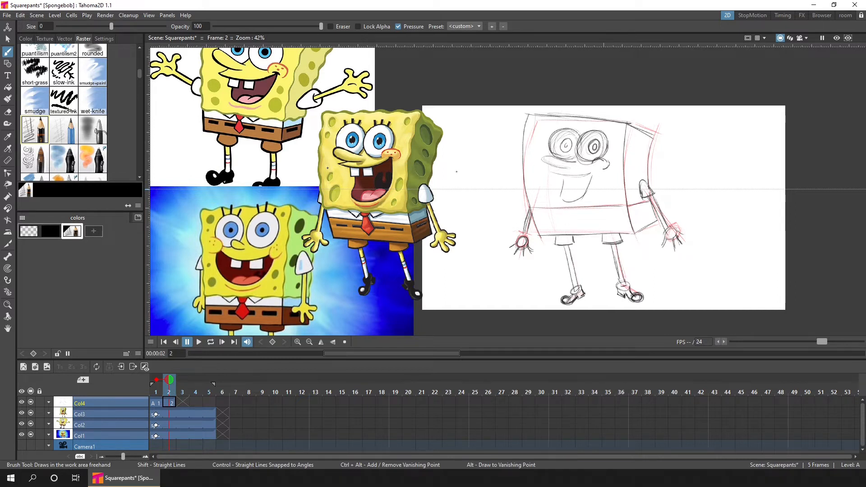
left_click(8, 39)
mouse_move(569, 173)
left_mouse_down()
mouse_move(598, 200)
mouse_move(548, 205)
mouse_move(545, 173)
left_mouse_up()
left_click_drag(599, 169, 611, 158)
left_click_drag(577, 205, 576, 205)
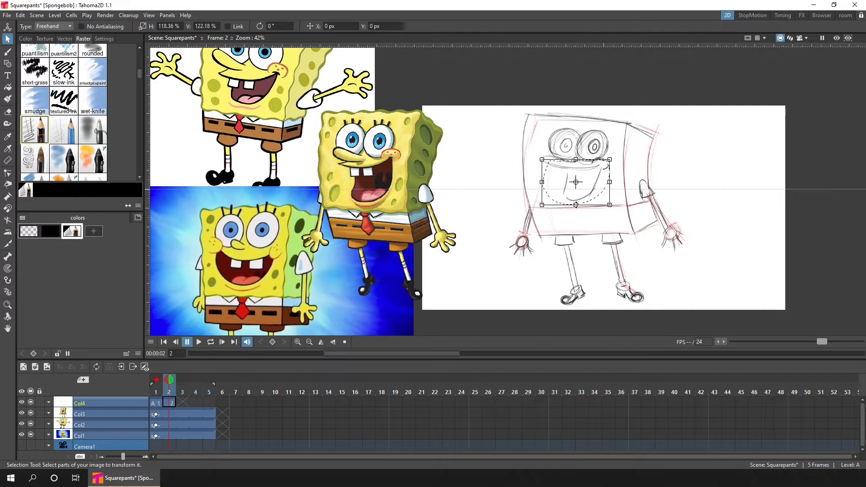
left_click(621, 187)
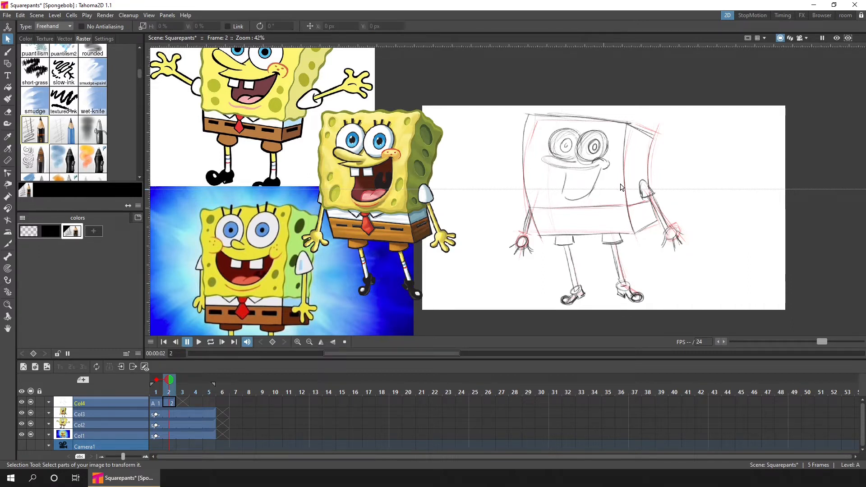
key("b")
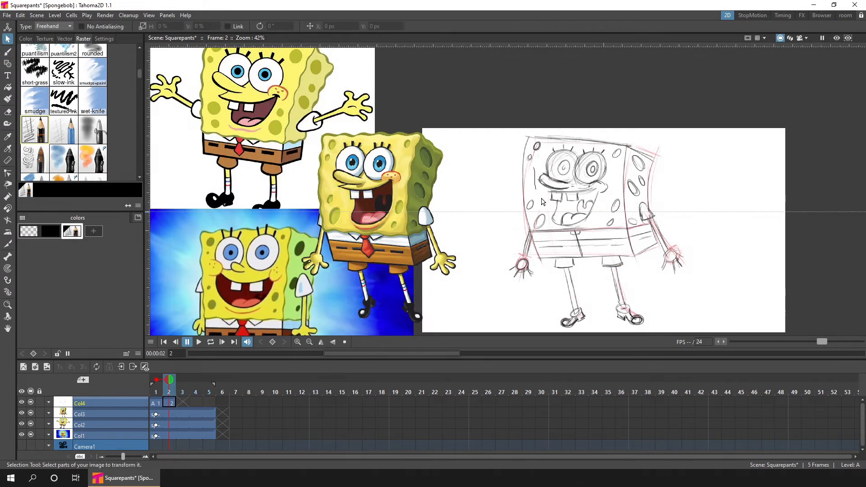
- Select the whole face freehand on frame 2, move it about 38.51 px in X and 14.01 px in Y, and deselect it
mouse_move(543, 202)
left_mouse_down()
mouse_move(558, 230)
mouse_move(593, 220)
mouse_move(612, 191)
mouse_move(613, 164)
mouse_move(592, 143)
mouse_move(560, 142)
mouse_move(536, 180)
left_mouse_up()
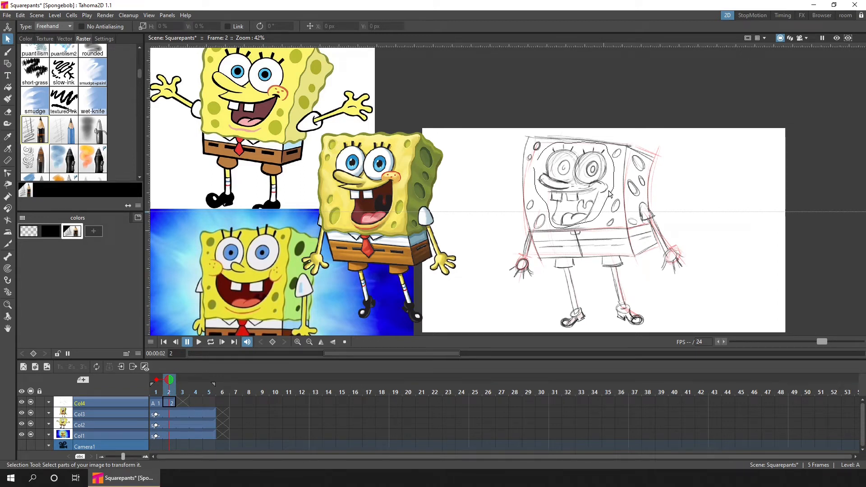
left_click_drag(594, 183, 594, 186)
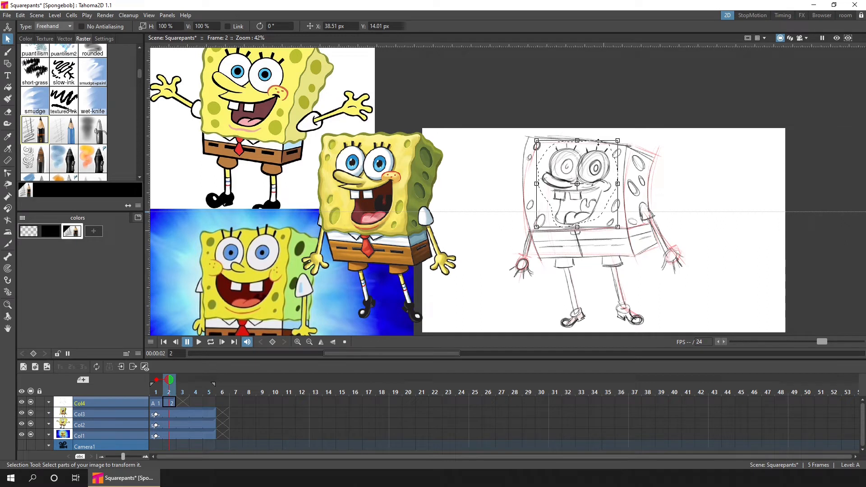
left_click_drag(600, 143, 597, 142)
left_click(683, 179)
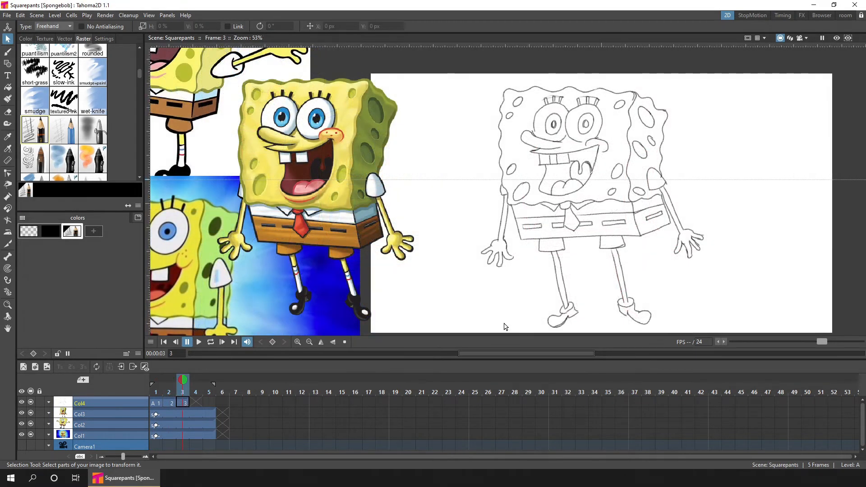
- Select the whole clean sketch on frame 3 freehand and adjust its position, width and height
mouse_move(504, 324)
left_mouse_down()
mouse_move(592, 336)
mouse_move(740, 247)
mouse_move(568, 73)
mouse_move(449, 264)
mouse_move(513, 318)
left_mouse_up()
mouse_move(431, 203)
left_mouse_down()
mouse_move(445, 203)
mouse_move(464, 247)
mouse_move(586, 329)
mouse_move(625, 333)
left_mouse_up()
left_click(441, 206)
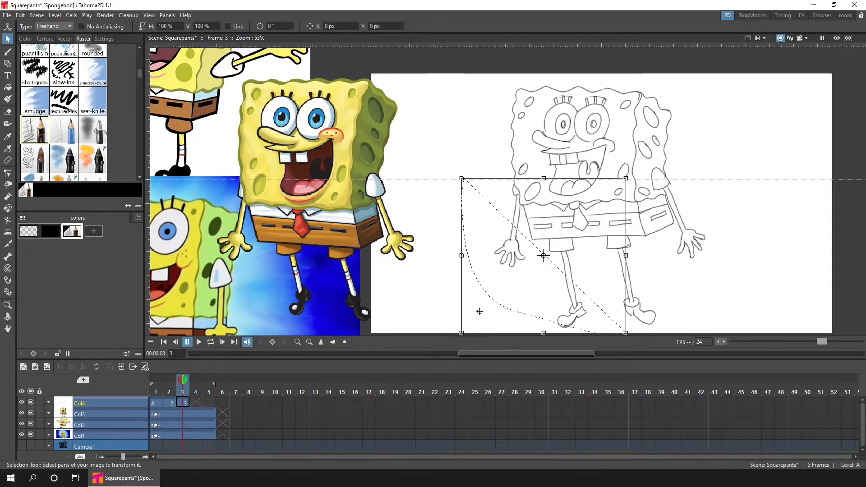
left_click(429, 310)
mouse_move(477, 208)
left_mouse_down()
mouse_move(522, 320)
mouse_move(554, 334)
mouse_move(629, 338)
mouse_move(721, 296)
mouse_move(732, 177)
mouse_move(665, 88)
mouse_move(531, 74)
mouse_move(458, 196)
left_mouse_up()
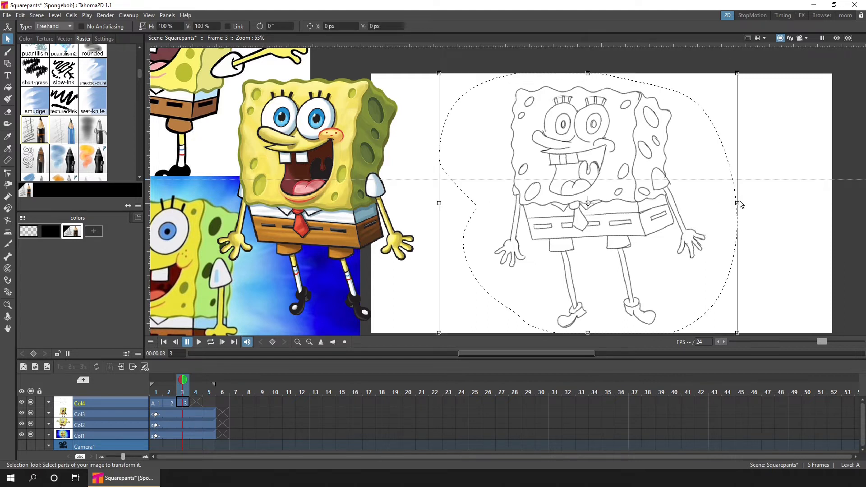
left_click_drag(727, 205, 727, 203)
left_click_drag(583, 72, 588, 67)
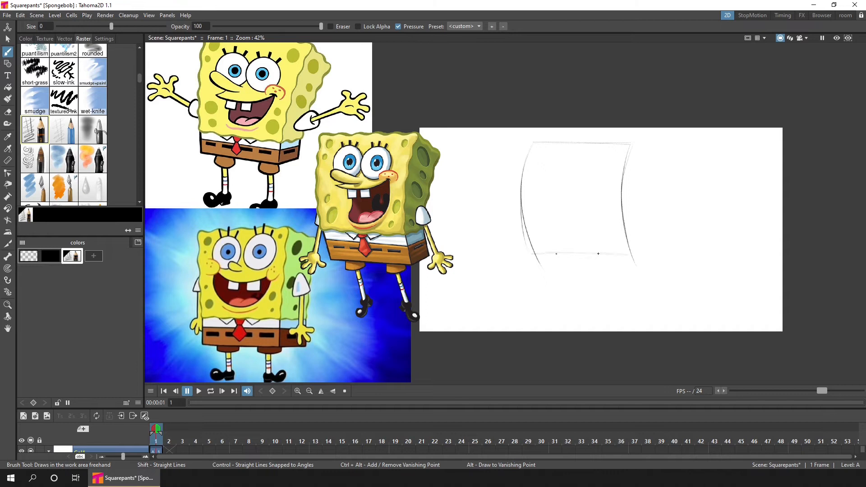
- Sketch the body box's bottom edge, its side-face bottom edge and the side waistline on frame 1
left_click_drag(511, 254, 635, 255)
left_click_drag(634, 255, 656, 247)
left_click_drag(626, 229, 649, 221)
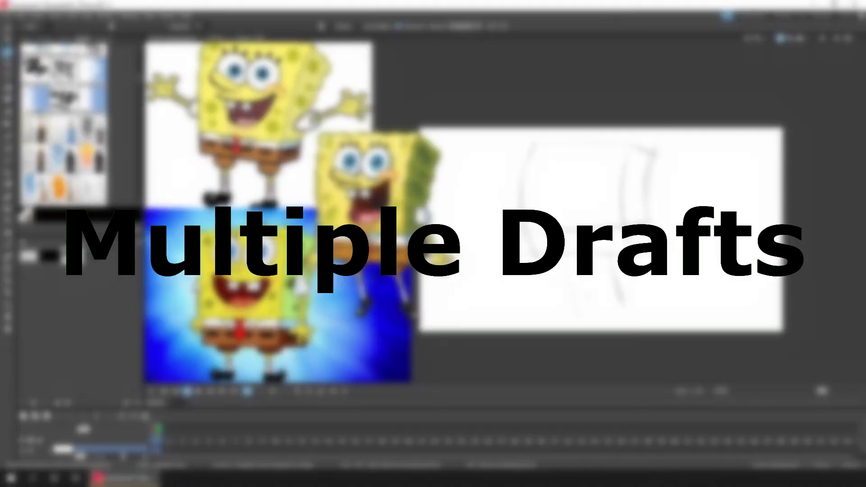
- Show the viewer rulers and sketch circles for both hands at the ends of the arms on frame 1
left_click(150, 16)
left_click(181, 67)
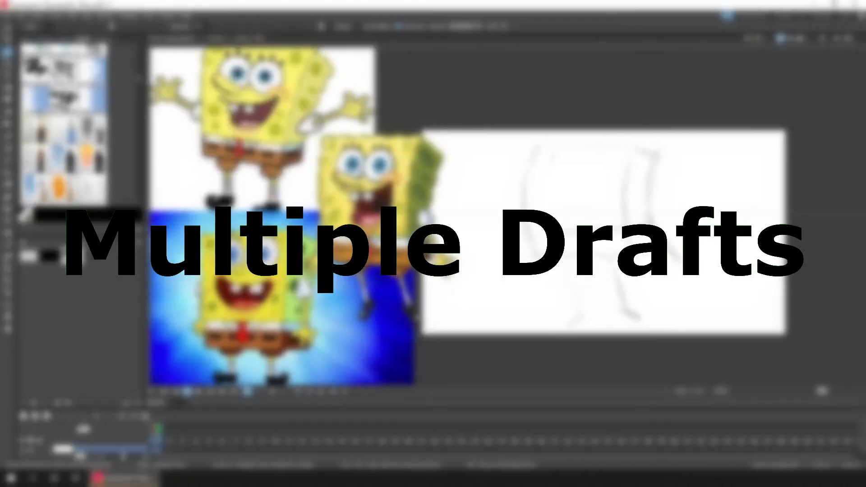
left_click_drag(667, 251, 677, 247)
left_click_drag(519, 256, 532, 260)
left_click_drag(677, 250, 676, 252)
left_click_drag(523, 259, 521, 260)
- Enlarge the timeline area and create a blank drawing at frame 2 of Col4
left_click_drag(364, 409, 364, 360)
left_click(164, 402)
key("alt+d")
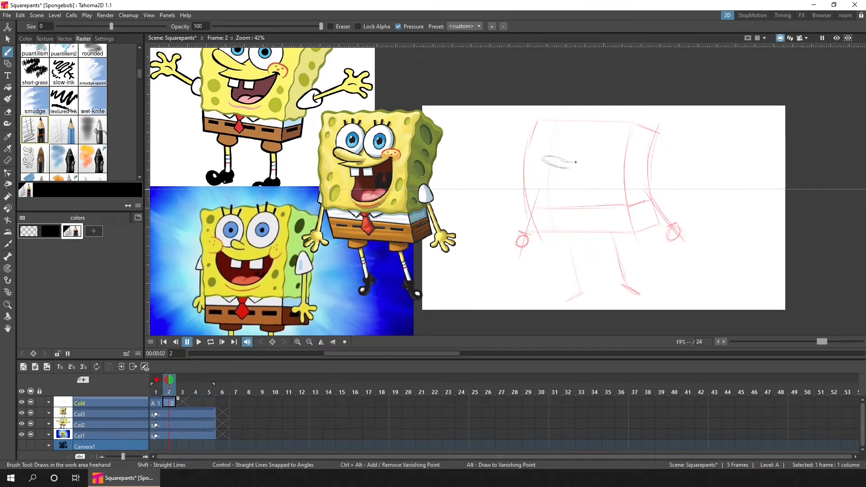
- Sketch the eyes, body box, sleeve, arms, fingers, legs and shoes on frame 2 over the red rough, erasing stray lines
mouse_move(589, 139)
left_mouse_down()
mouse_move(562, 133)
mouse_move(632, 122)
mouse_move(654, 222)
mouse_move(641, 185)
left_mouse_up()
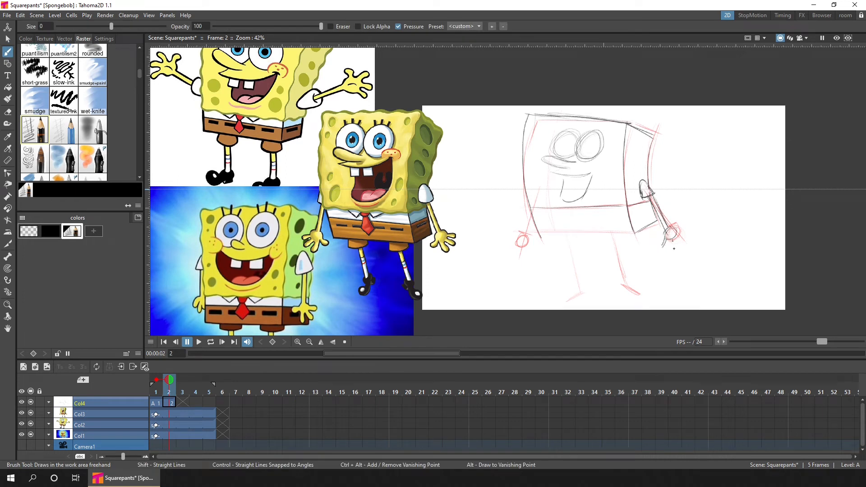
left_click_drag(674, 248, 684, 240)
key("a")
key("b")
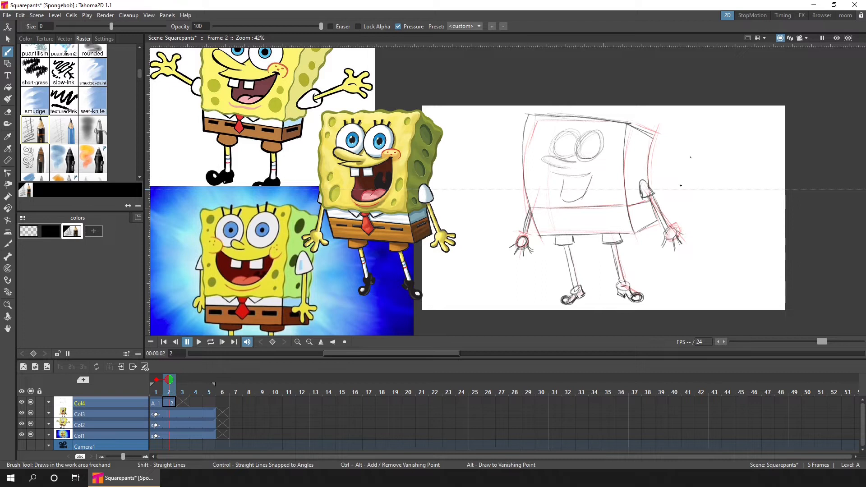
- Reposition the right-hand eye with a freehand selection and sketch the irises and pupils on frame 2
key("s")
mouse_move(603, 125)
left_mouse_down()
mouse_move(594, 145)
mouse_move(567, 141)
left_mouse_up()
key("b")
key("s")
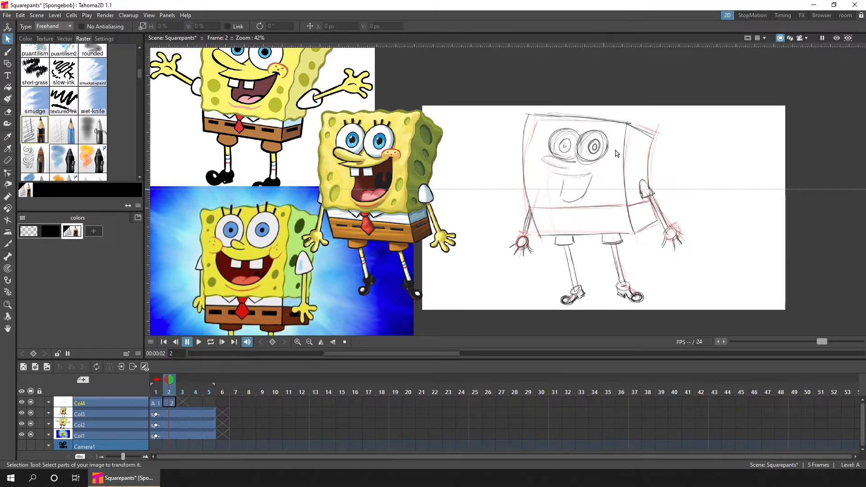
key("b")
key("s")
- Select the mouth freehand and enlarge it so it spans from under the nose to the cheek
left_click_drag(597, 165, 598, 168)
left_click_drag(544, 208, 539, 205)
key("b")
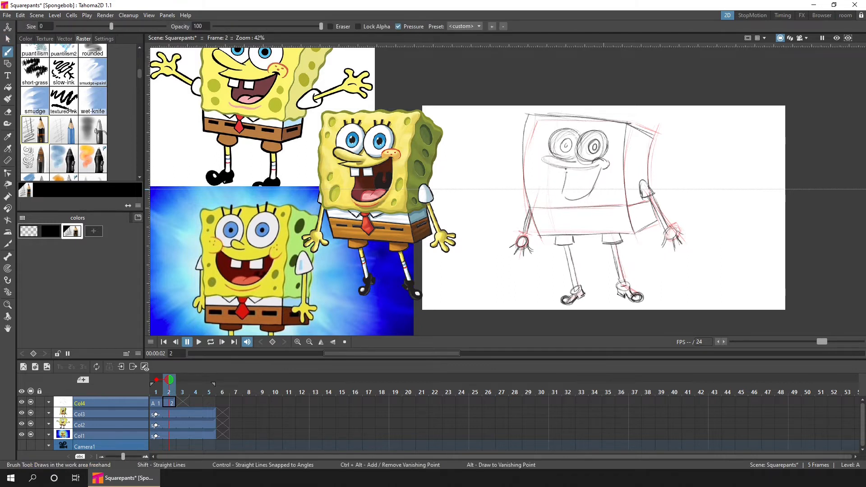
- Rework the nose, mouth line and teeth by erasing and redrawing, and reposition the eyes with a freehand selection
key("a")
mouse_move(572, 170)
left_mouse_down()
mouse_move(582, 169)
mouse_move(535, 180)
mouse_move(571, 168)
mouse_move(544, 163)
mouse_move(550, 154)
mouse_move(526, 156)
mouse_move(572, 176)
left_mouse_up()
key("b")
key("s")
key("b")
key("a")
key("b")
key("s")
mouse_move(532, 159)
left_mouse_down()
mouse_move(602, 135)
mouse_move(533, 161)
mouse_move(572, 146)
left_mouse_up()
key("b")
- Draw oval sponge holes on the front and side faces of the body and the tongue inside the mouth
left_click_drag(541, 191, 543, 193)
left_click_drag(532, 178, 532, 179)
left_click_drag(537, 121, 538, 122)
left_click_drag(404, 171, 404, 194)
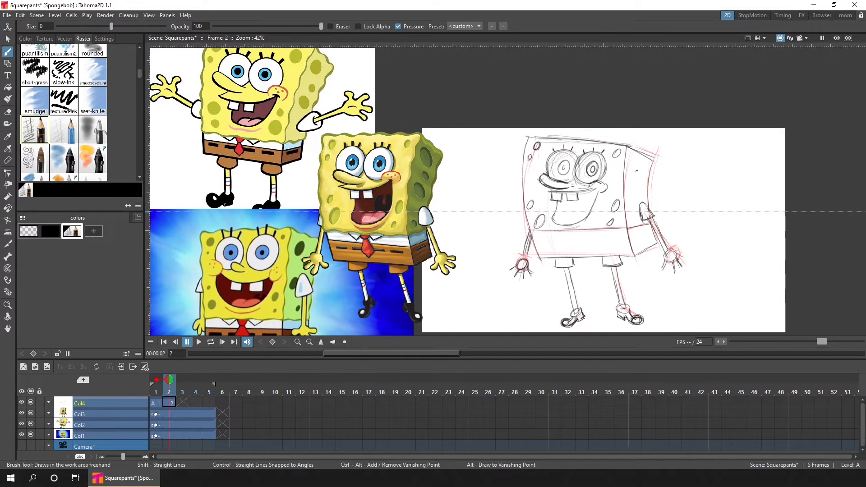
left_click_drag(629, 179, 630, 181)
left_click_drag(632, 219, 633, 220)
left_click_drag(572, 219, 585, 215)
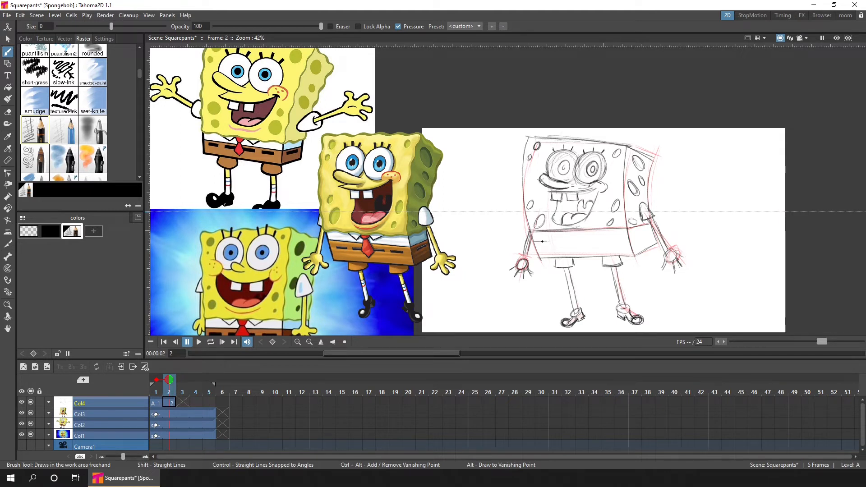
- Reposition the face and the upper-left sponge holes with freehand selections, and save the scene
key("s")
mouse_move(610, 226)
left_mouse_down()
mouse_move(609, 201)
mouse_move(610, 226)
left_mouse_up()
key("b")
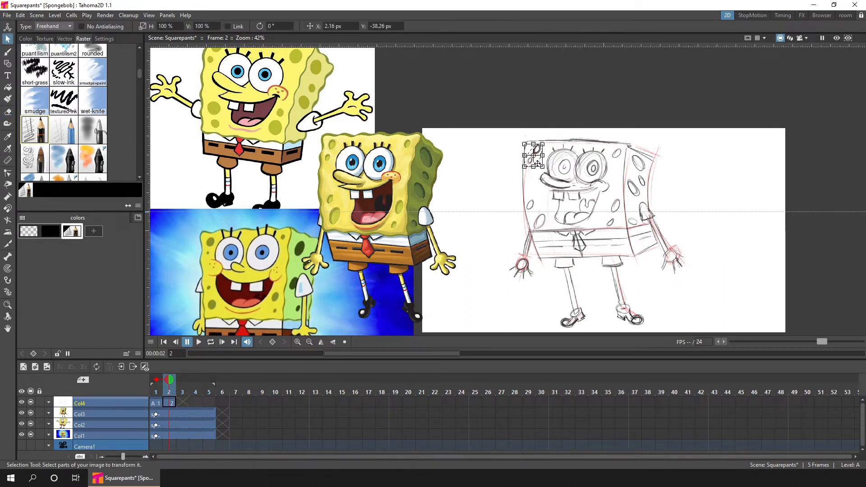
key("ctrl+s")
- Draw the belt dashes on the front and side of the trousers, go to frame 3 of Col4 and save the scene
left_click_drag(590, 245, 565, 249)
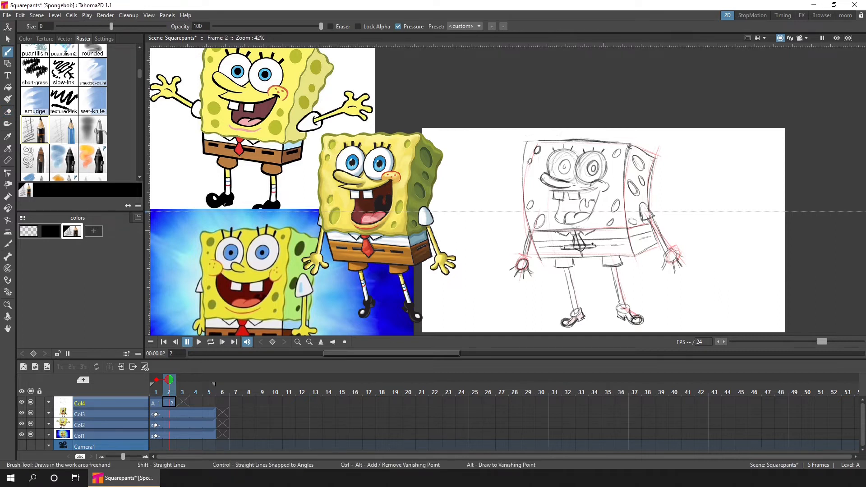
left_click_drag(640, 245, 652, 238)
left_click(182, 402)
key("ctrl+s")
- Trace the eyes, nose and cheek on frame 3 over the red sketch, adjusting the eyes with freehand selections
scroll(612, 330, "up", 2)
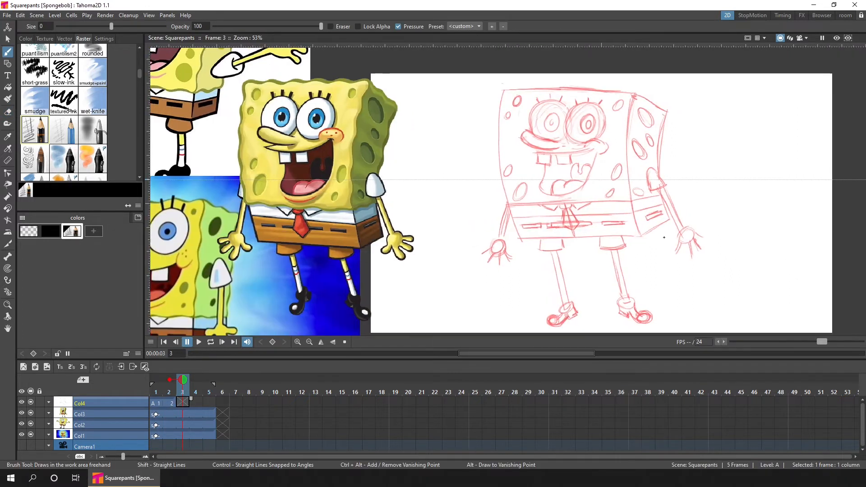
mouse_move(601, 153)
left_mouse_down()
mouse_move(577, 139)
mouse_move(591, 113)
left_mouse_up()
key("s")
left_click_drag(539, 107, 574, 136)
key("b")
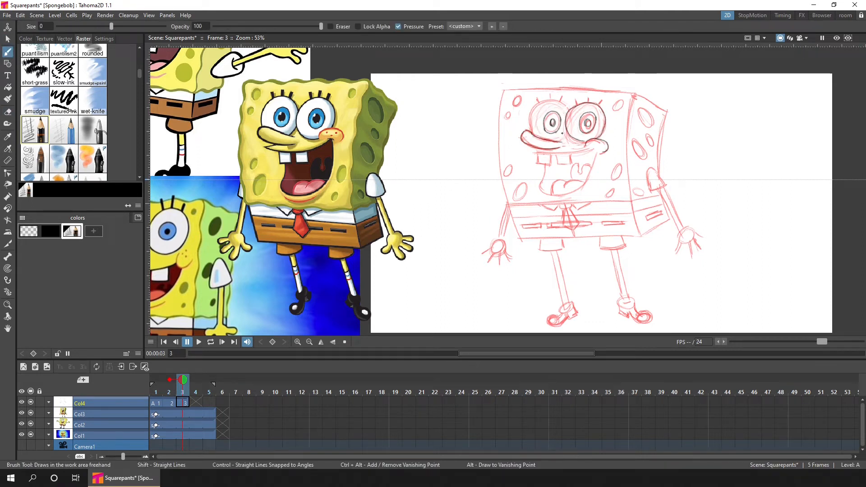
key("s")
left_click_drag(525, 96, 573, 142)
left_click(708, 117)
key("b")
- Draw the thick eyelashes above both eyes on frame 3, erasing overlapping lines and redrawing them
left_click_drag(549, 100, 564, 103)
left_click_drag(536, 105, 540, 106)
left_click_drag(587, 101, 600, 104)
key("a")
left_click_drag(578, 104, 540, 106)
left_click_drag(563, 96, 561, 102)
key("b")
left_click_drag(557, 101, 603, 99)
key("a")
key("b")
- Trace the smiling mouth, teeth and tongue on frame 3 and save the scene
left_click_drag(530, 151, 599, 144)
left_click_drag(538, 156, 551, 193)
left_click_drag(572, 179, 578, 165)
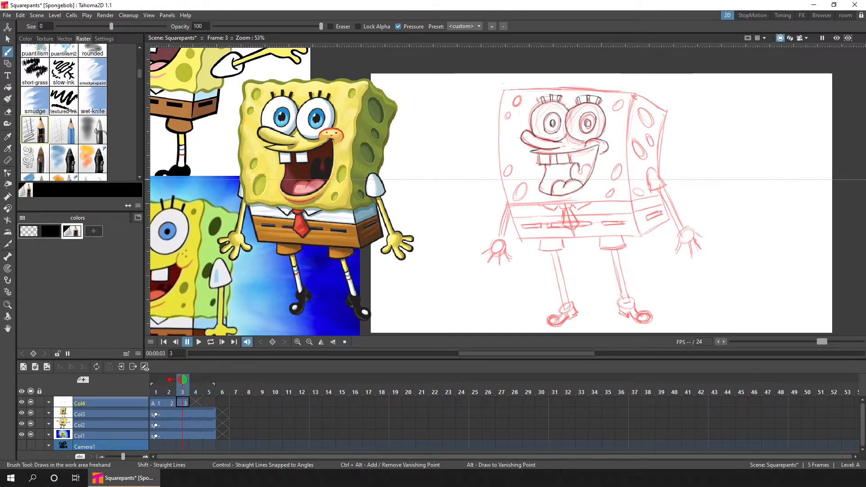
key("ctrl+s")
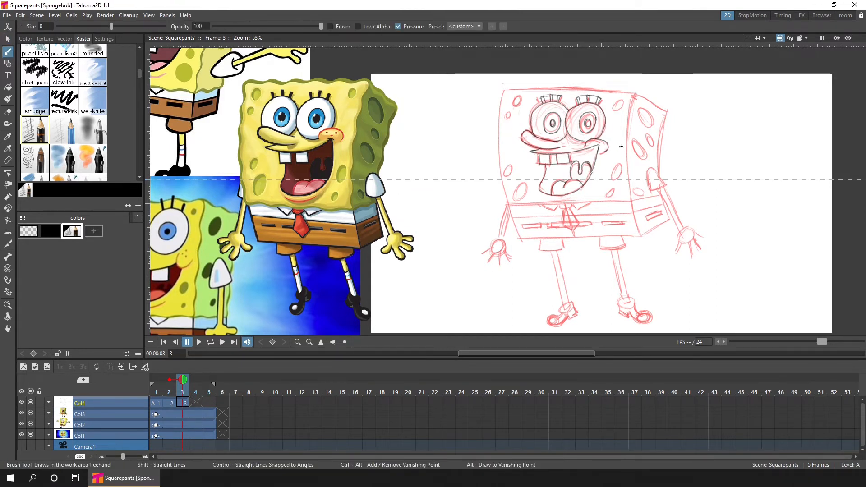
- Nudge the eyes with a freehand selection on frame 3 and trace the body's top edge as a wavy line
key("s")
mouse_move(609, 138)
left_mouse_down()
mouse_move(603, 98)
mouse_move(607, 135)
left_mouse_up()
mouse_move(525, 92)
left_mouse_down()
mouse_move(563, 116)
mouse_move(594, 92)
left_mouse_up()
key("b")
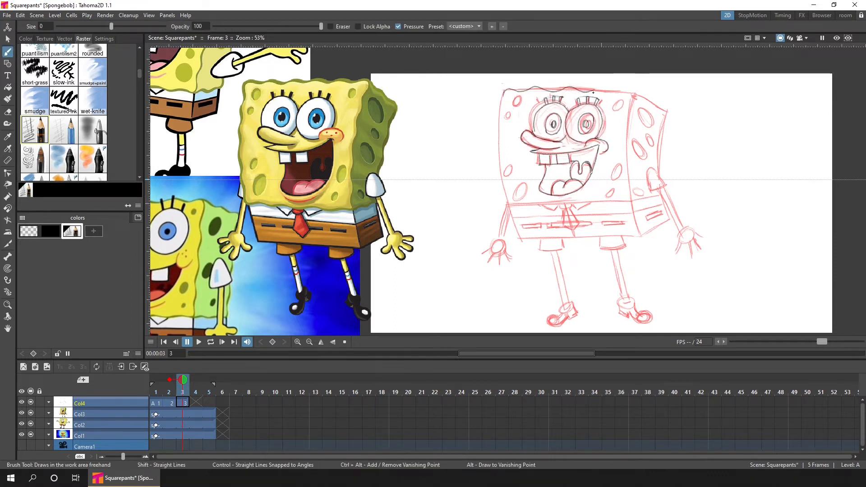
- Trace the remaining wavy body outline and the edges of the trousers on frame 3
mouse_move(501, 134)
left_mouse_down()
mouse_move(514, 205)
mouse_move(556, 205)
left_mouse_up()
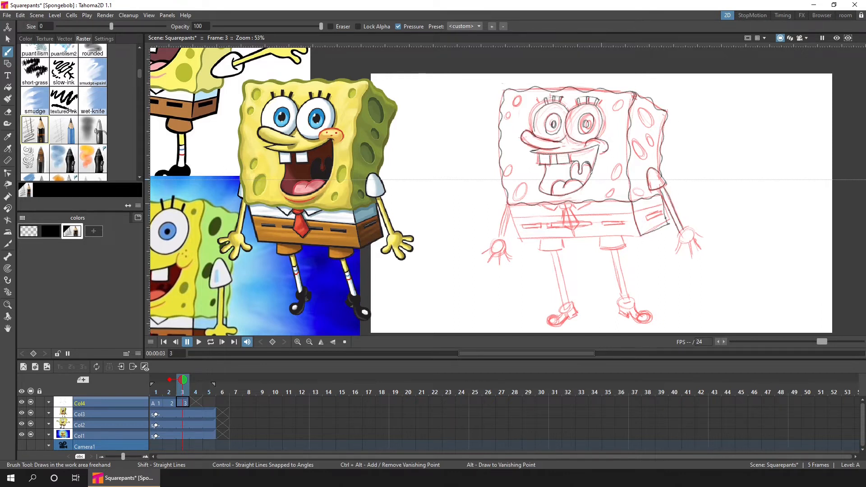
left_click_drag(522, 239, 640, 236)
left_click_drag(510, 205, 520, 239)
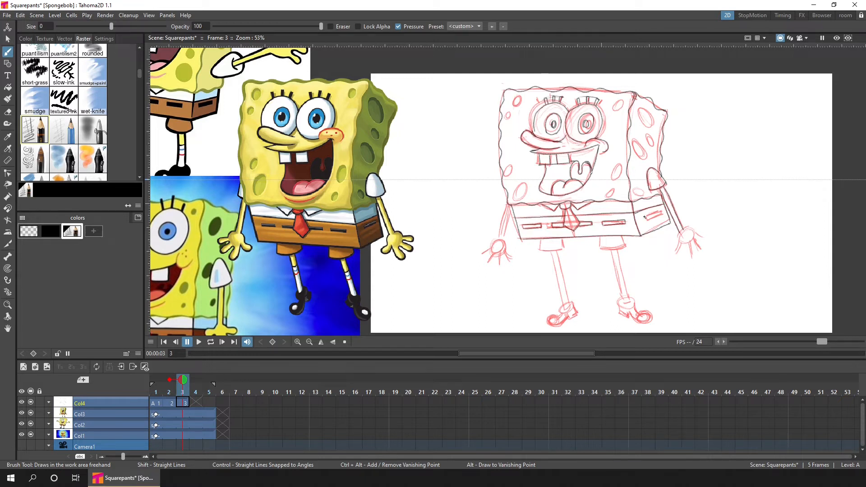
- Trace the trouser cuffs and both legs on frame 3 and save the scene
key("ctrl+s")
left_click_drag(540, 240, 563, 238)
left_click_drag(600, 238, 625, 247)
left_click_drag(552, 252, 564, 309)
left_click_drag(557, 251, 569, 304)
left_click_drag(612, 250, 623, 303)
left_click_drag(617, 249, 627, 299)
key("ctrl+s")
- Trace the shoes, hands and the sponge holes on frame 3 and save the scene
left_click_drag(579, 310, 560, 310)
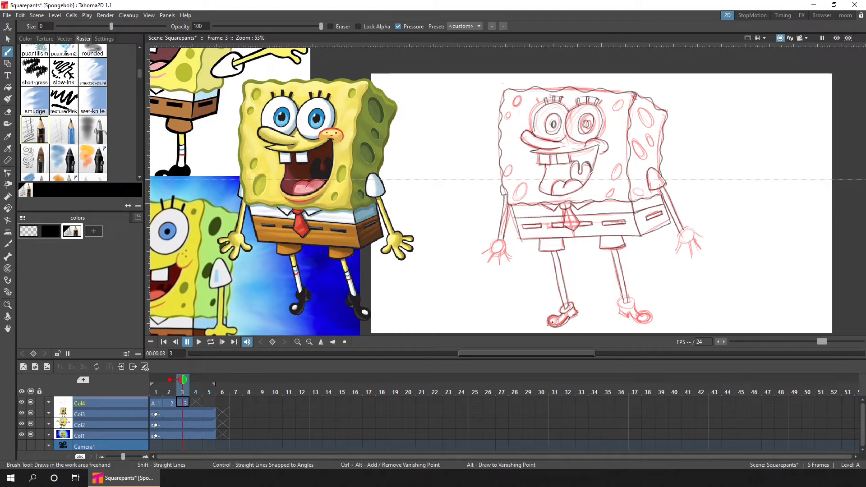
left_click_drag(620, 299, 628, 313)
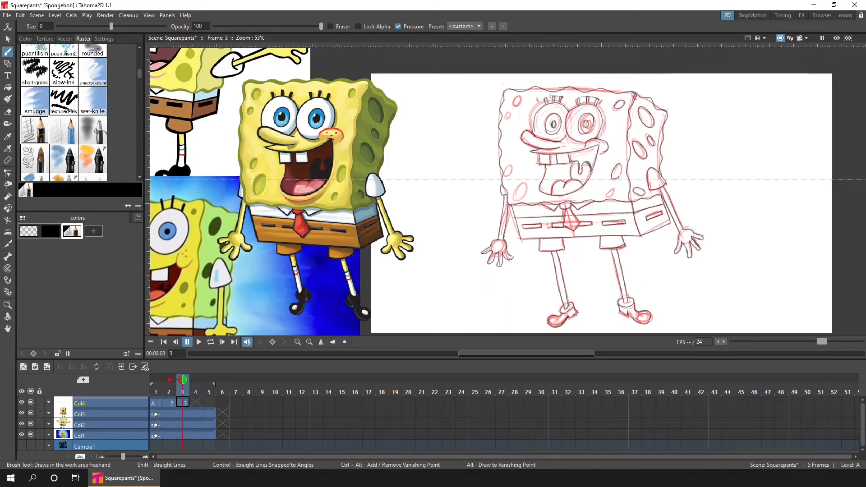
left_click_drag(519, 96, 520, 97)
key("ctrl+s")
left_click_drag(509, 112, 500, 86)
- Hide the frame 2 onion skin and reposition parts of the frame 3 sketch with freehand selections
left_click(170, 380)
key("s")
left_click(444, 208)
mouse_move(464, 209)
left_mouse_down()
mouse_move(727, 159)
mouse_move(472, 201)
left_mouse_up()
left_click_drag(739, 204, 728, 203)
left_click_drag(582, 73, 582, 66)
left_click(754, 199)
- Save the scene, then erase and redraw lines around the mouth, teeth and throat on frame 3
key("ctrl+s")
key("b")
key("e")
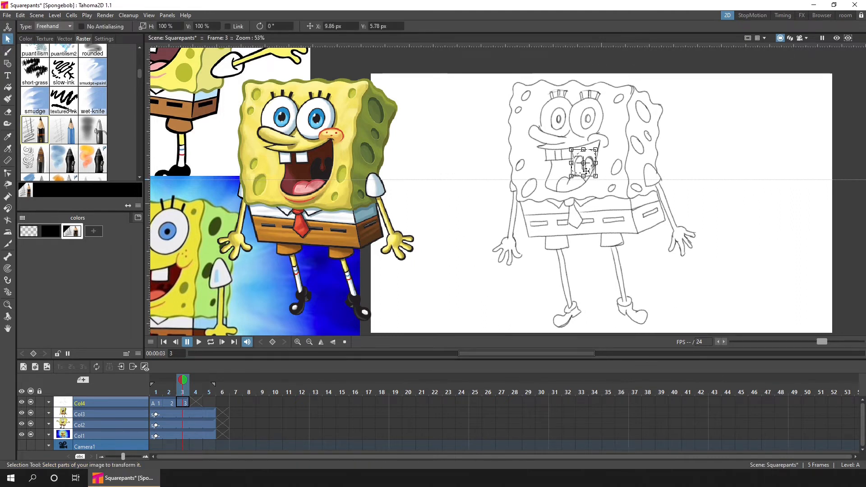
key("b")
key("e")
key("b")
- Narrow the body by moving its left edge and arm inward with a freehand selection, undoing and redoing the move
key("s")
mouse_move(547, 80)
left_mouse_down()
mouse_move(532, 259)
mouse_move(545, 81)
left_mouse_up()
left_click_drag(510, 266, 517, 266)
key("ctrl+z")
key("ctrl+z")
left_click_drag(536, 80, 536, 83)
left_click_drag(516, 281, 523, 280)
left_click(512, 297)
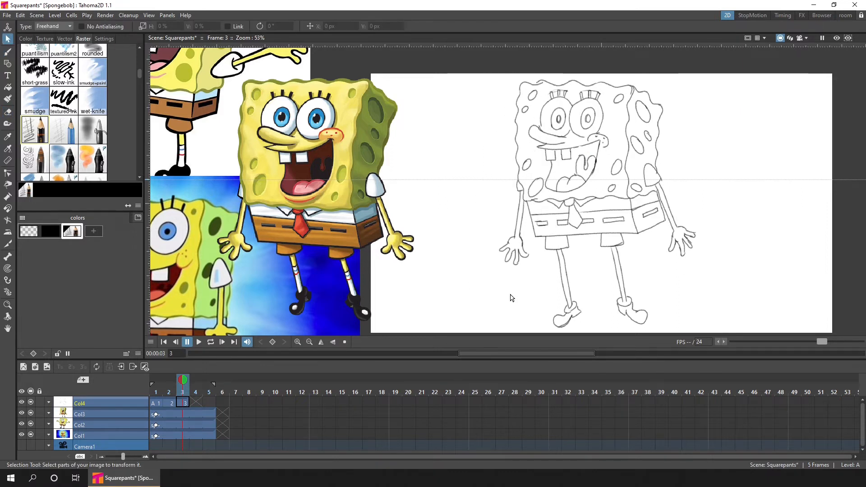
- Select the body's side face with its arm freehand and move it slightly toward the face
key("b")
key("s")
mouse_move(667, 88)
left_mouse_down()
mouse_move(622, 82)
mouse_move(677, 92)
left_mouse_up()
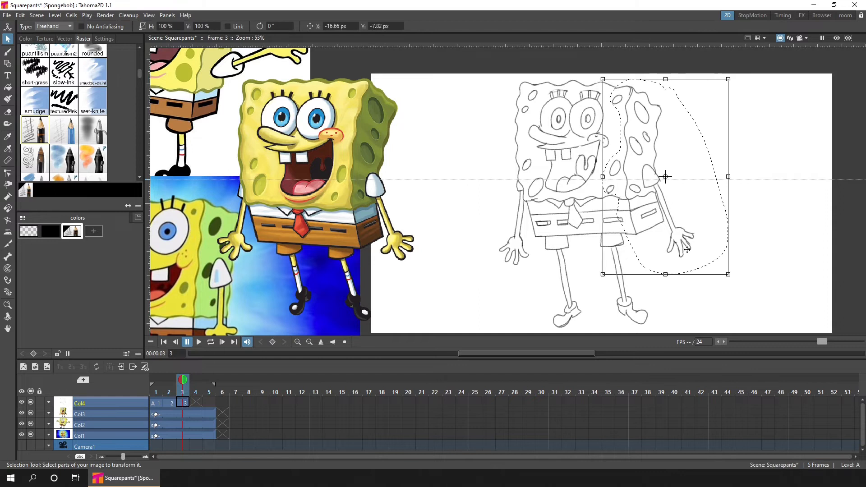
left_click_drag(677, 180, 671, 181)
- Erase and redraw the disturbed lines along the side face, including its top edge, and save the scene
key("e")
key("b")
key("e")
key("b")
mouse_move(626, 85)
left_mouse_down()
mouse_move(622, 107)
mouse_move(657, 111)
mouse_move(656, 99)
left_mouse_up()
key("e")
key("b")
key("e")
key("b")
key("e")
key("b")
key("ctrl+s")
- Redraw the lines where the side face meets the shirt, erase the excess and save the scene
mouse_move(652, 193)
left_mouse_down()
mouse_move(657, 221)
mouse_move(659, 208)
left_mouse_up()
key("e")
key("b")
key("ctrl+s")
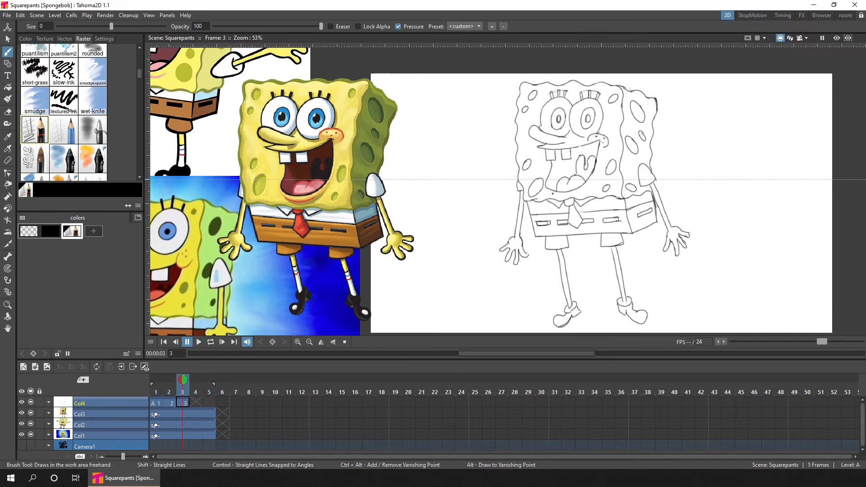
- Add a new vector level at frame 3 for the ink lines
key("alt+n")
key("Return")
- Rotate the sketched trousers and legs by about -2.86°, redraw the trousers' side edge and save the scene
key("s")
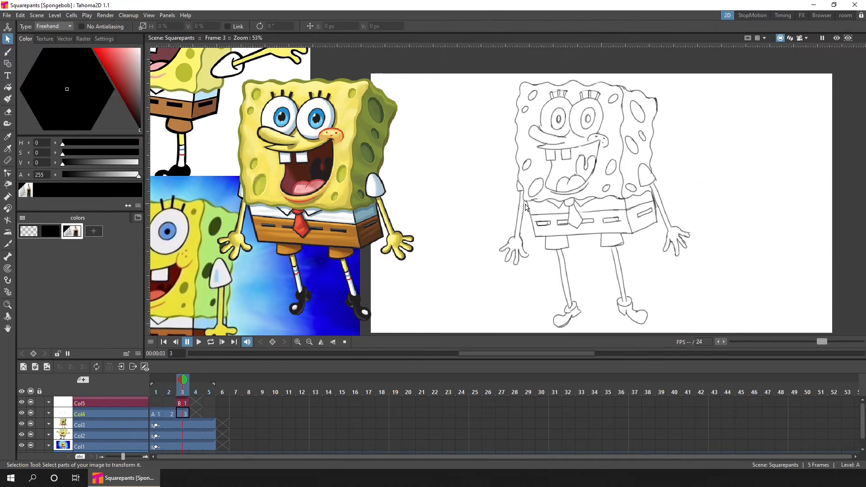
left_click_drag(611, 196, 535, 266)
left_click_drag(666, 186, 670, 190)
left_click_drag(595, 217, 592, 219)
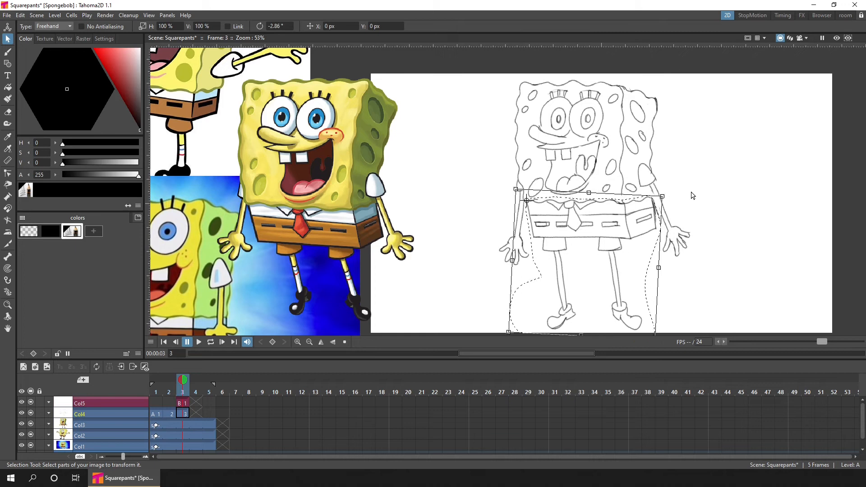
key("b")
left_click_drag(656, 200, 660, 211)
key("ctrl+s")
- Mirror the view to check the sketch, erase and redraw the side face's corners, save and restore the view
key("h")
key("e")
left_click_drag(366, 97, 360, 111)
key("b")
left_click_drag(395, 86, 360, 107)
left_click_drag(378, 204, 366, 190)
key("ctrl+s")
key("h")
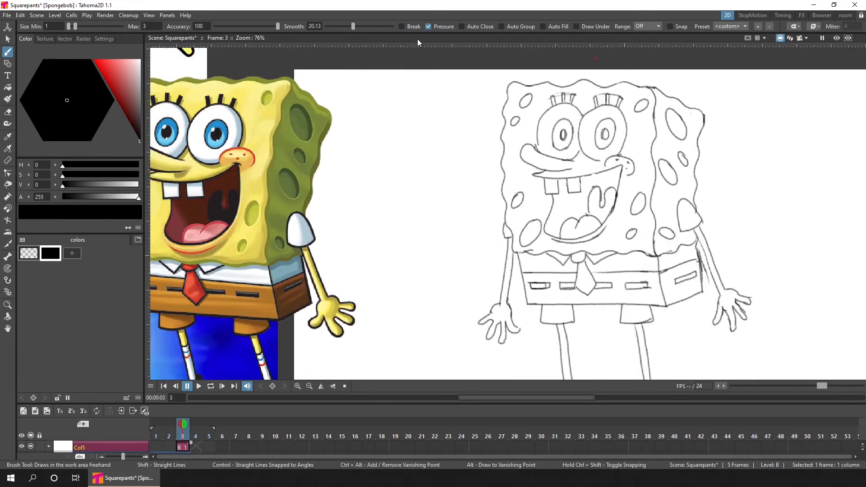
- Draw ellipses for the pupils and irises on the vector level and fit them to both sketched eyes
left_click(8, 64)
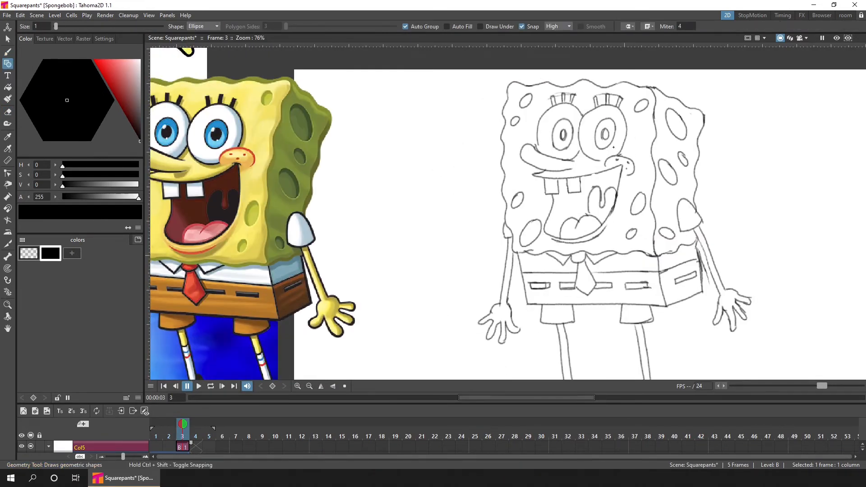
left_click(8, 39)
left_click_drag(566, 142, 615, 151)
left_click(7, 64)
left_click(7, 40)
left_click(610, 146)
left_click(7, 64)
left_click_drag(553, 118, 573, 158)
left_click(7, 40)
left_click(569, 145)
- Draw an ellipse for each eyeball and move, scale and rotate them to match the sketch
left_click(7, 64)
mouse_move(538, 104)
left_mouse_down()
mouse_move(585, 169)
mouse_move(546, 158)
left_mouse_up()
left_click(8, 39)
left_click(583, 148)
left_click(7, 112)
left_click(8, 64)
left_click(7, 39)
left_click(624, 151)
left_click_drag(580, 105, 627, 170)
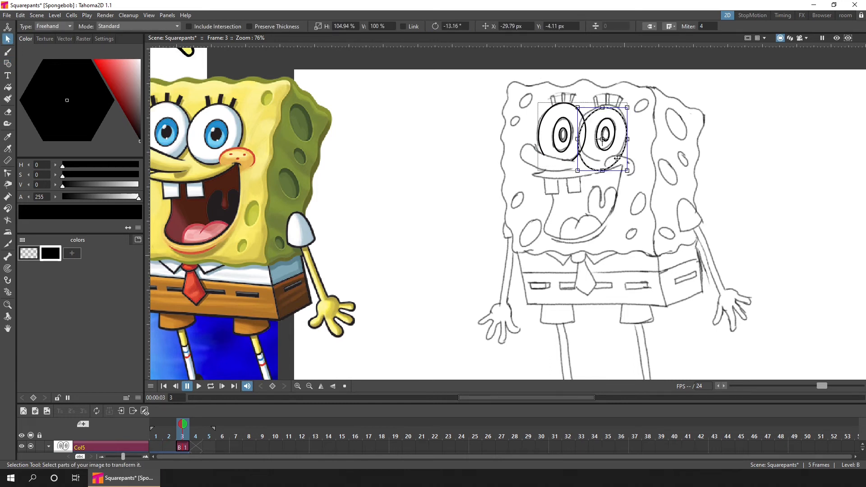
- Erase the part of the eyeball outline that overlaps the other eye
left_click(8, 112)
scroll(593, 125, "up", 4)
left_click_drag(582, 118, 582, 162)
scroll(637, 170, "down", 2)
- Ink the nose and mouth outline with the vector brush at maximum size 2 and smoothing 15.63
key("b")
scroll(637, 171, "down", 4)
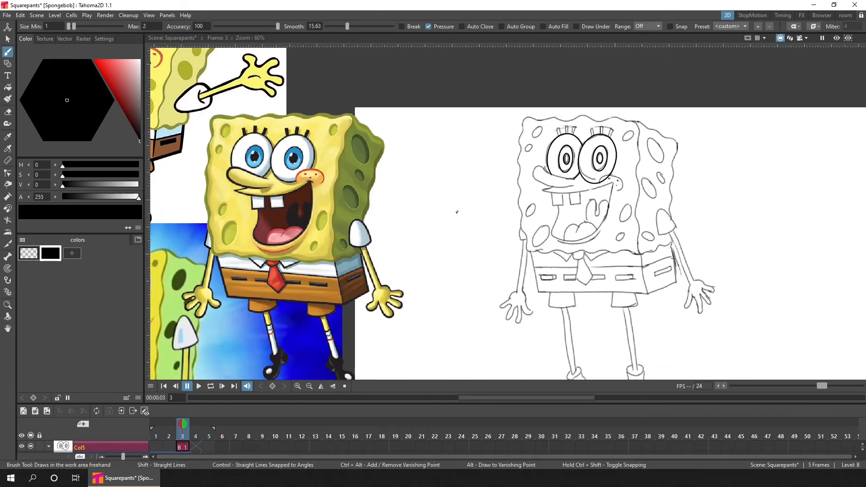
scroll(456, 209, "up", 5)
left_click_drag(573, 197, 570, 212)
mouse_move(486, 225)
left_mouse_down()
mouse_move(665, 228)
mouse_move(532, 268)
left_mouse_up()
- Ink the two front teeth and the curves of the tongue on the vector level
left_click_drag(512, 237, 541, 239)
left_click_drag(559, 236, 585, 236)
left_click_drag(582, 321, 628, 324)
left_click_drag(575, 336, 544, 354)
- Ink the cheek, the eyelashes above both eyes and the throat shape inside the mouth
mouse_move(636, 208)
left_mouse_down()
mouse_move(682, 227)
mouse_move(646, 250)
left_mouse_up()
left_click_drag(607, 115, 608, 95)
left_click_drag(629, 121, 639, 103)
left_click_drag(583, 118, 579, 99)
mouse_move(530, 113)
left_mouse_down()
mouse_move(537, 98)
mouse_move(501, 117)
left_mouse_up()
left_click_drag(568, 280, 544, 204)
mouse_move(544, 266)
left_mouse_down()
mouse_move(597, 219)
mouse_move(550, 252)
left_mouse_up()
scroll(591, 221, "down", 1)
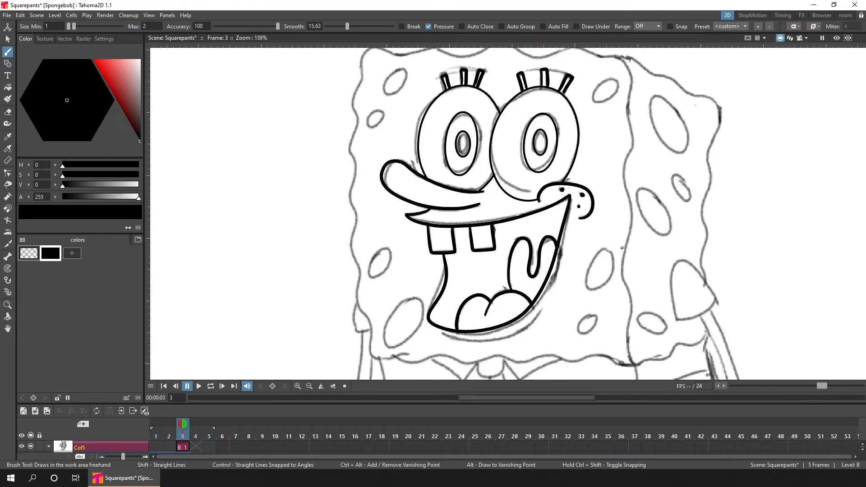
- Maximize the viewer and ink the wavy outlines of the body's front and side faces
key("grave")
mouse_move(290, 91)
left_mouse_down()
mouse_move(460, 79)
mouse_move(551, 255)
mouse_move(638, 357)
left_mouse_up()
mouse_move(548, 78)
left_mouse_down()
mouse_move(642, 172)
mouse_move(639, 312)
left_mouse_up()
mouse_move(289, 92)
left_mouse_down()
mouse_move(277, 235)
mouse_move(414, 382)
mouse_move(559, 389)
left_mouse_up()
- Ink the sleeve on the body's side face, undoing and redrawing its bottom edge
left_click_drag(662, 303, 650, 272)
left_click_drag(593, 311, 630, 291)
key("ctrl+z")
mouse_move(593, 310)
left_mouse_down()
mouse_move(591, 258)
mouse_move(630, 289)
left_mouse_up()
mouse_move(593, 310)
left_mouse_down()
mouse_move(629, 290)
mouse_move(577, 172)
left_mouse_up()
- Ink both arms and hands with their fingers on the vector level
mouse_move(572, 182)
left_mouse_down()
mouse_move(621, 297)
mouse_move(612, 308)
left_mouse_up()
mouse_move(612, 309)
left_mouse_down()
mouse_move(602, 362)
mouse_move(617, 329)
left_mouse_up()
left_click_drag(616, 329, 643, 319)
mouse_move(620, 297)
left_mouse_down()
mouse_move(642, 321)
mouse_move(621, 298)
left_mouse_up()
mouse_move(221, 175)
left_mouse_down()
mouse_move(232, 205)
mouse_move(210, 324)
left_mouse_up()
mouse_move(234, 233)
left_mouse_down()
mouse_move(199, 347)
mouse_move(212, 396)
left_mouse_up()
mouse_move(224, 325)
left_mouse_down()
mouse_move(230, 365)
mouse_move(234, 247)
left_mouse_up()
- Ink the outer edges of the trousers and the tie, undoing the misplaced strokes
left_click_drag(245, 116, 266, 208)
mouse_move(266, 209)
left_mouse_down()
mouse_move(516, 209)
mouse_move(586, 180)
left_mouse_up()
left_click_drag(587, 181, 579, 123)
key("ctrl+z")
mouse_move(516, 208)
left_mouse_down()
mouse_move(588, 180)
mouse_move(576, 103)
left_mouse_up()
left_click_drag(356, 114, 369, 130)
key("ctrl+z")
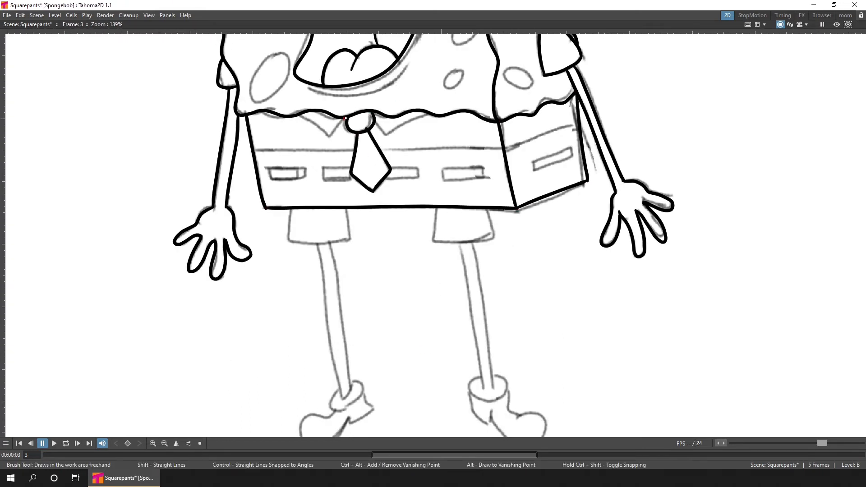
- Ink the shirt collar and the trousers' waistline, save the scene and restore the normal viewer layout
left_click_drag(299, 115, 345, 121)
left_click_drag(255, 151, 354, 149)
mouse_move(382, 150)
left_mouse_down()
mouse_move(504, 149)
mouse_move(578, 125)
left_mouse_up()
mouse_move(534, 172)
left_mouse_down()
mouse_move(559, 153)
mouse_move(600, 151)
left_mouse_up()
key("ctrl+z")
key("ctrl+s")
key("grave")
- Undo the last stroke and ink the rectangular belt marks on the trousers
scroll(612, 146, "up", 3)
key("ctrl+z")
left_click_drag(657, 118, 659, 130)
left_click_drag(224, 146, 226, 160)
left_click_drag(302, 147, 303, 160)
mouse_move(393, 147)
left_mouse_down()
mouse_move(439, 159)
mouse_move(533, 160)
left_mouse_up()
- Ink the two trouser cuffs above the legs on the vector level
left_click_drag(71, 26, 74, 26)
left_click_drag(316, 271, 323, 144)
mouse_move(263, 80)
left_mouse_down()
mouse_move(318, 128)
mouse_move(342, 81)
left_mouse_up()
left_click_drag(472, 80, 544, 81)
mouse_move(527, 276)
left_mouse_down()
mouse_move(535, 251)
mouse_move(518, 203)
left_mouse_up()
- Ink the left leg and its shoe, including the ankle cuff and the heel
left_click_drag(294, 57, 324, 270)
mouse_move(310, 56)
left_mouse_down()
mouse_move(337, 255)
mouse_move(311, 289)
left_mouse_up()
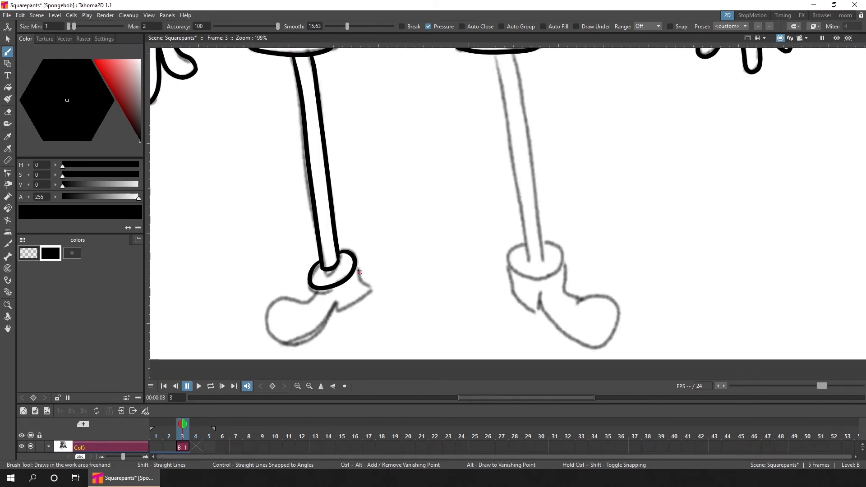
left_click_drag(356, 266, 372, 291)
scroll(361, 203, "down", 5)
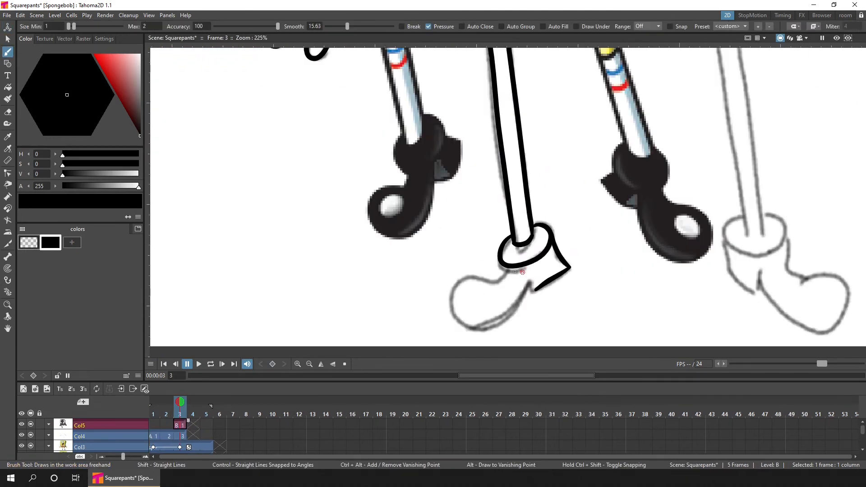
mouse_move(501, 271)
left_mouse_down()
mouse_move(518, 299)
mouse_move(541, 287)
mouse_move(535, 294)
mouse_move(526, 284)
left_mouse_up()
key("e")
key("b")
- Ink the other leg and its shoe, undo the misplaced heel stroke, and save the scene
left_click_drag(777, 214, 618, 199)
scroll(620, 235, "down", 2)
mouse_move(568, 76)
left_mouse_down()
mouse_move(598, 254)
mouse_move(610, 256)
mouse_move(596, 272)
mouse_move(582, 254)
mouse_move(582, 287)
left_mouse_up()
left_click_drag(582, 287, 609, 286)
mouse_move(629, 263)
left_mouse_down()
mouse_move(633, 290)
mouse_move(614, 311)
mouse_move(609, 286)
left_mouse_up()
key("ctrl+z")
key("c")
left_click(584, 272)
key("ctrl+s")
- Show the hidden SpongeBob reference image and move it beside the inked drawing
scroll(632, 240, "down", 7)
key("b")
left_click(31, 446)
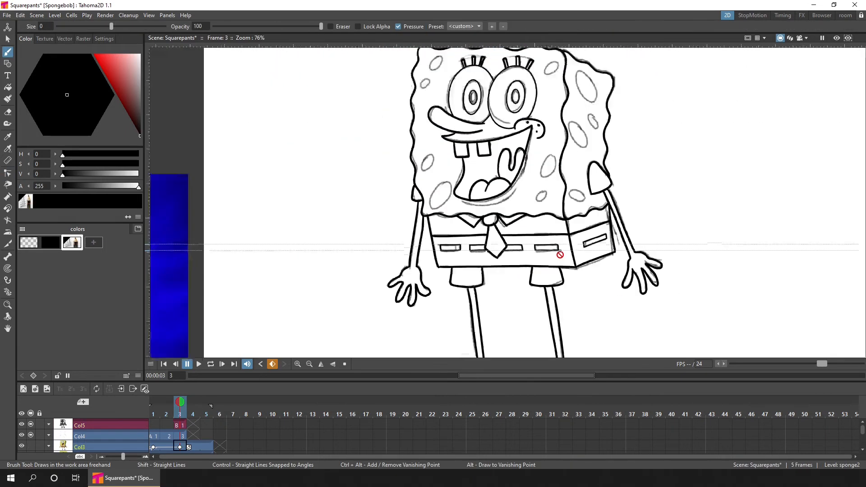
left_click(30, 445)
key("a")
left_click_drag(563, 257, 322, 258)
- Add a golden-brown style with hue 47, saturation 79 and value 74 to the ink level's palette
left_click(180, 426)
left_click(72, 242)
scroll(490, 234, "down", 7)
left_click(91, 69)
left_click_drag(62, 174, 120, 174)
- Select the sponge body's outline strokes on the ink level and recolour them with the golden-brown style
left_click(8, 39)
scroll(364, 225, "up", 3)
left_click(608, 149)
left_click(508, 160)
left_click(608, 150)
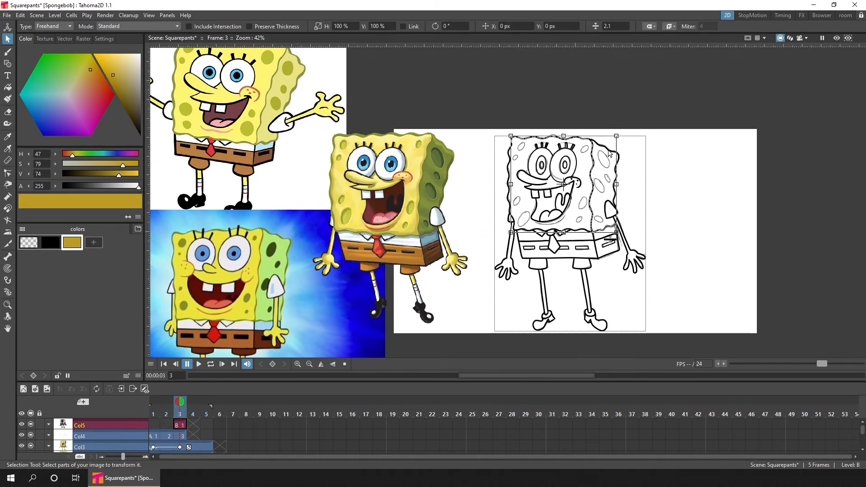
scroll(630, 225, "up", 4)
left_click(72, 243)
left_click(431, 131)
left_click(72, 243)
- Ink the sponge holes on the front and side of the body in golden-brown, with Smooth 7.99 and Auto Close on
key("b")
scroll(630, 193, "up", 4)
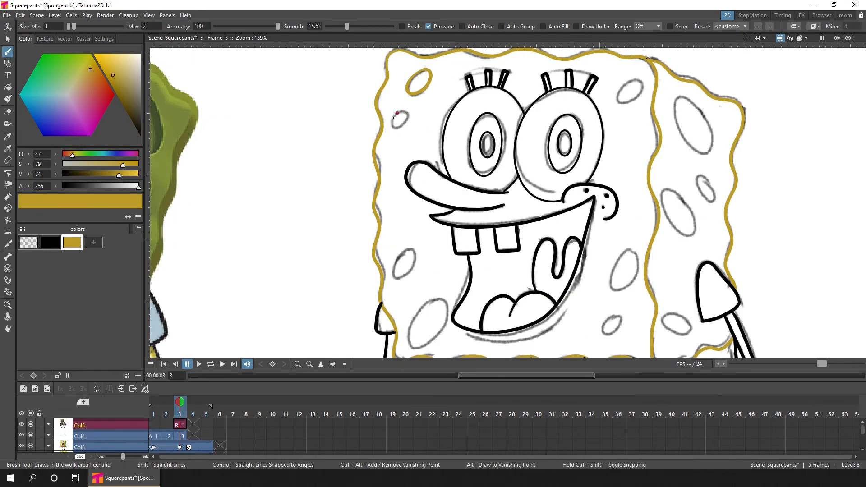
left_click_drag(439, 299, 441, 299)
left_click_drag(683, 317, 685, 319)
scroll(683, 196, "down", 3)
left_click_drag(685, 201, 675, 216)
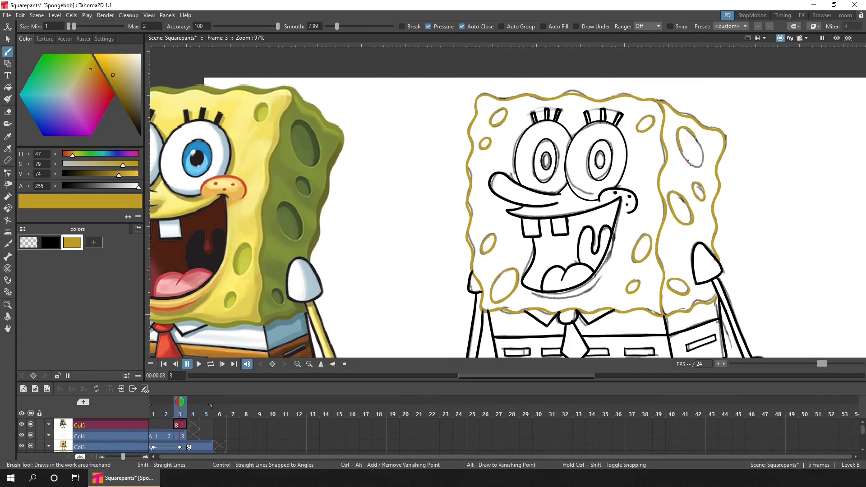
left_click_drag(690, 165, 696, 135)
- Ink the crease under the mouth in black with the pencil sketch hidden and Auto Close off, and save the scene
scroll(600, 92, "down", 3)
left_click(31, 436)
left_click(182, 425)
scroll(582, 239, "up", 4)
left_click(462, 27)
left_click(50, 242)
left_click_drag(540, 233, 602, 220)
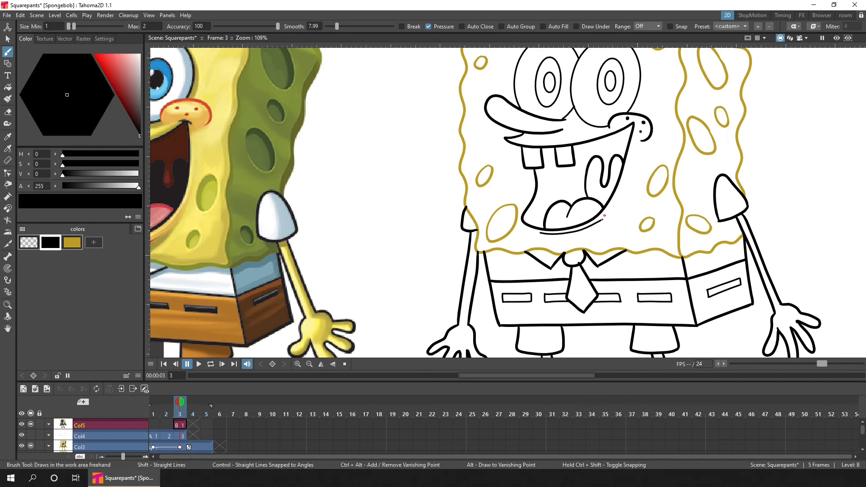
scroll(602, 220, "down", 8)
scroll(609, 307, "up", 8)
key("ctrl+s")
- Add a blue style with hue 214, saturation 74 and value 82, and draw a blue stripe across each sock
left_click(93, 242)
left_click(111, 68)
left_click(41, 111)
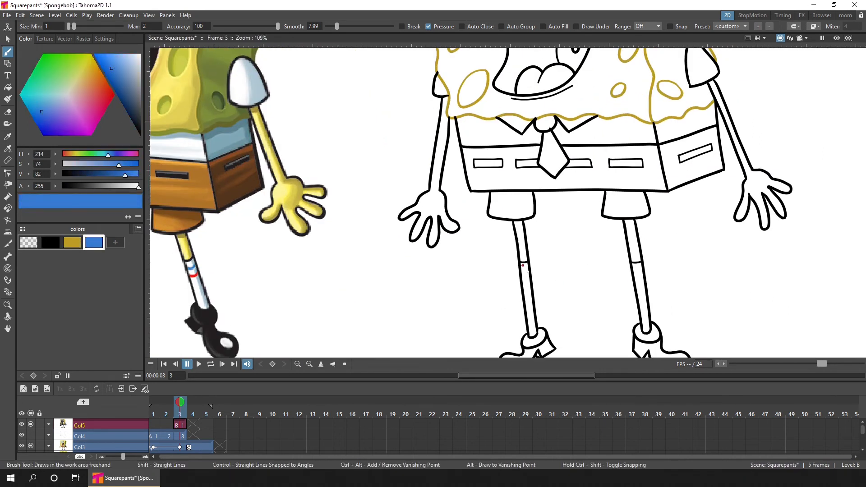
scroll(526, 270, "up", 3)
left_click_drag(516, 269, 529, 270)
left_click_drag(680, 273, 691, 274)
scroll(406, 314, "down", 3)
- Add a red style with hue 358, saturation 83 and value 82, and draw a red stripe below each blue one
left_click(115, 242)
left_click(106, 96)
left_click_drag(487, 294, 495, 295)
left_click_drag(599, 295, 608, 295)
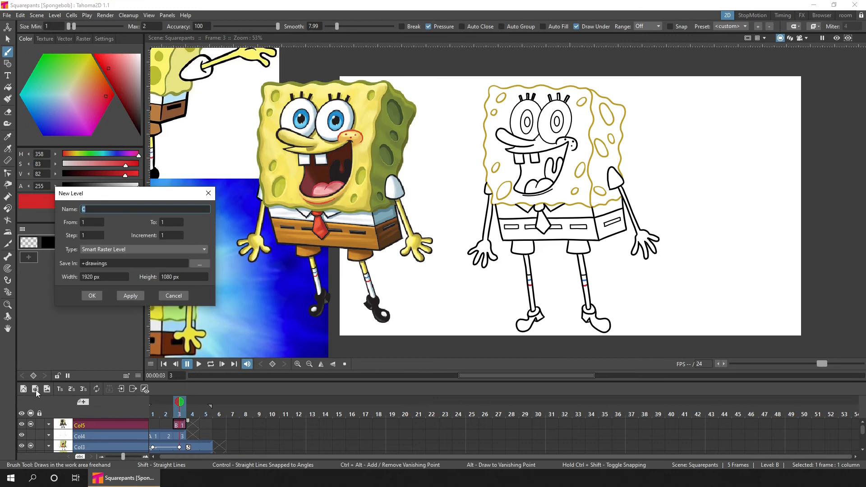
- Create a Smart Raster level named C and label the columns Ink and Paint
key("Return")
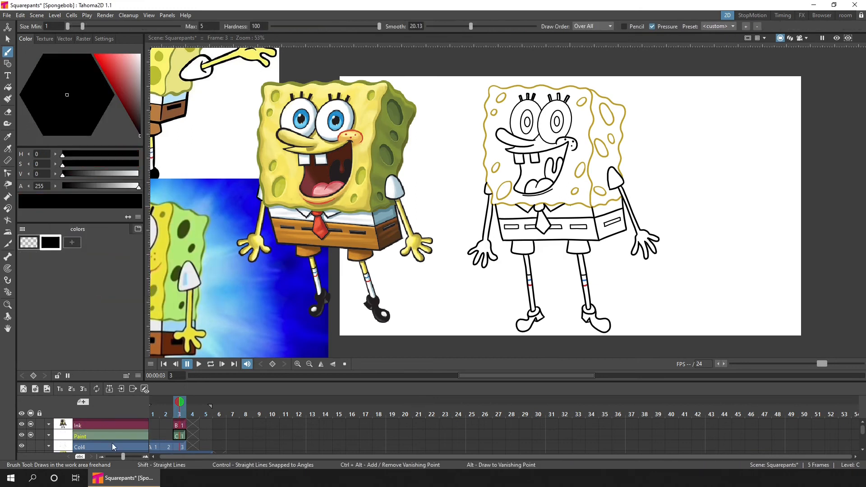
key("s")
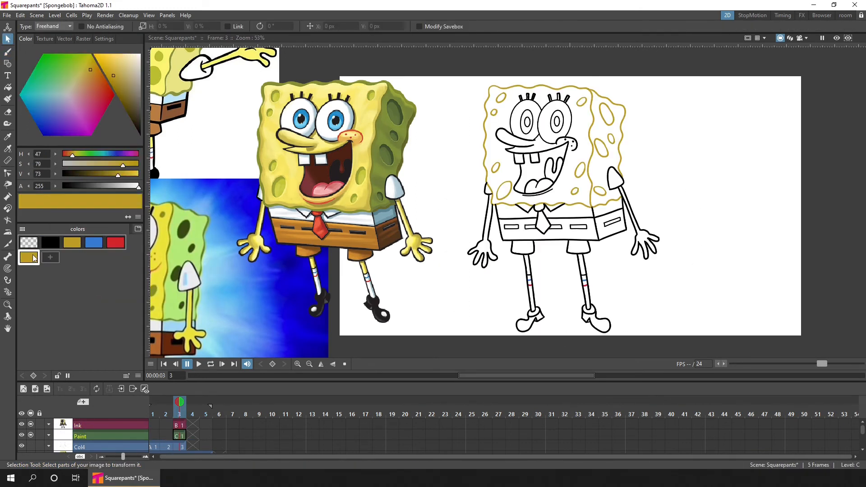
- Fill the body's front with light yellow and its side with olive green, sampling both colours from the reference
left_click(360, 92)
key("f")
left_click(581, 126)
left_click(51, 258)
key("r")
left_click(402, 145)
key("f")
left_click(602, 173)
- Fill the front sponge holes with yellow-green and the side holes with a darker olive based on the reference
left_click(72, 257)
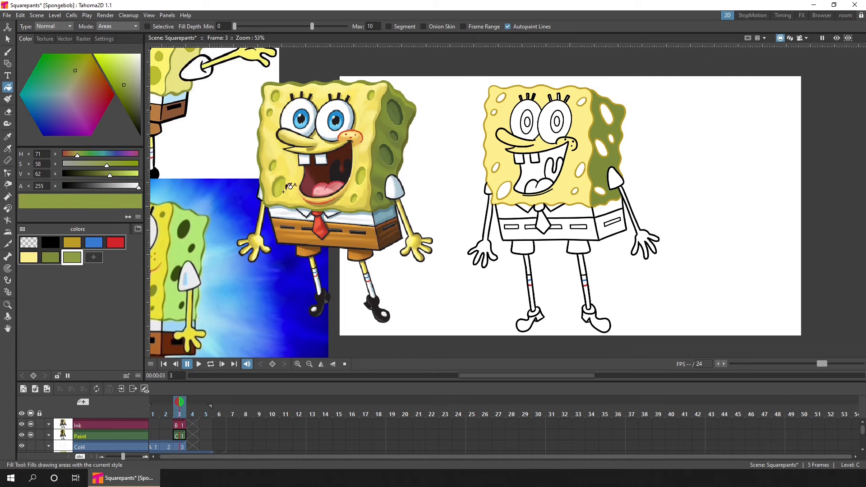
left_click(583, 99)
left_click(580, 171)
left_click(94, 257)
key("r")
left_click(395, 113)
key("f")
left_click_drag(96, 174, 100, 175)
- Fill the irises with light blue sampled from the reference eye and the pupils with black
left_click(116, 258)
key("r")
left_click(298, 125)
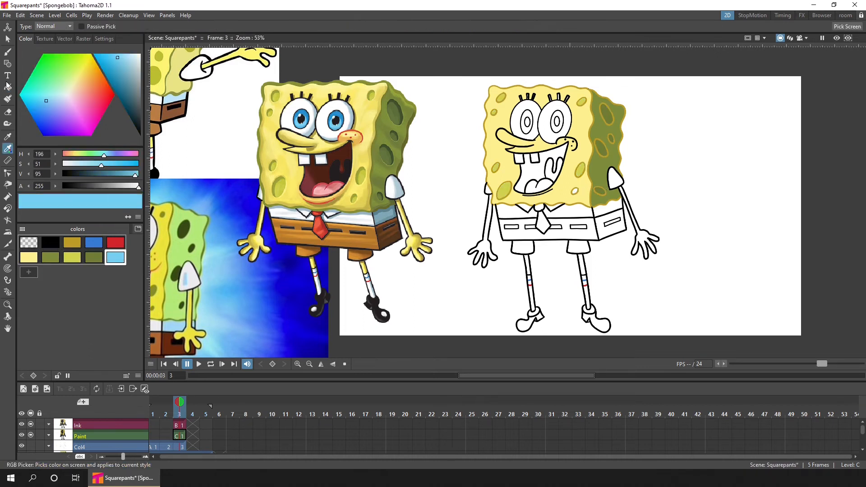
key("f")
left_click(50, 243)
- Change the scene background to light cyan and fill the whites of both eyes with a new white style
left_click(36, 15)
left_click(63, 187)
left_click(29, 272)
left_click(517, 118)
left_click(546, 119)
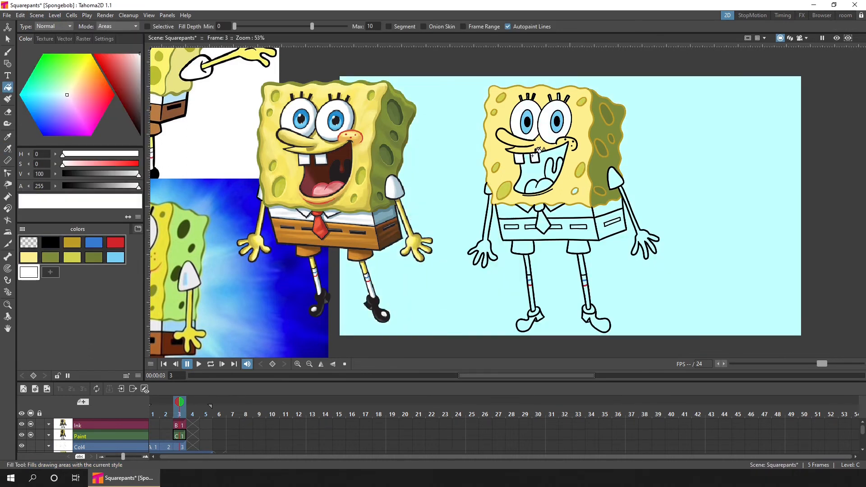
- Add a dark red style with hue 357, saturation 56 and value 49, and fill the mouth interior with it
left_click(50, 273)
key("b")
scroll(533, 158, "up", 3)
scroll(532, 158, "down", 3)
scroll(181, 437, "down", 3)
left_click(8, 149)
left_click(8, 87)
left_click(602, 167)
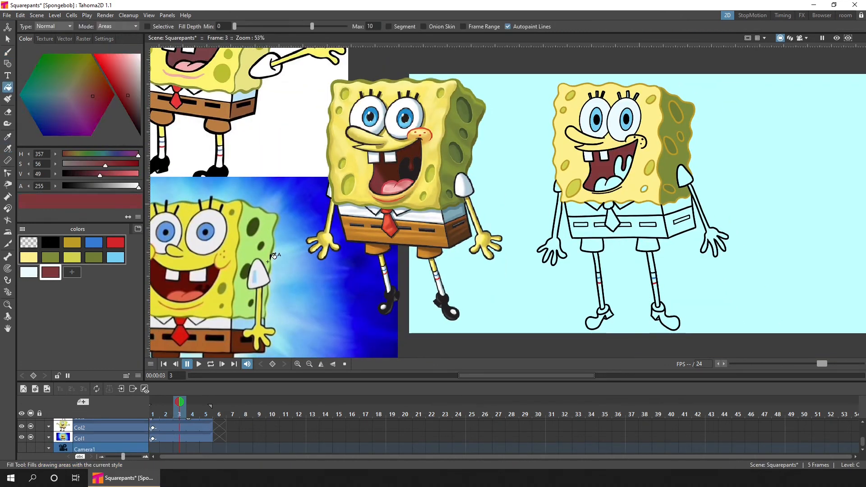
- Colour the tongue pink and the back of the throat dark maroon, and darken the mouth interior to value 38
left_click(73, 272)
left_click(94, 273)
left_click(623, 167)
left_click(50, 272)
left_click_drag(95, 175, 100, 176)
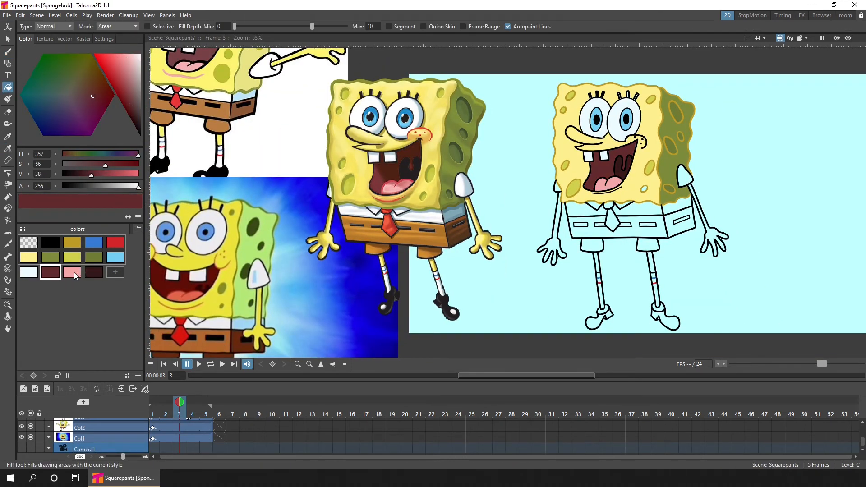
- Fill the shirt with pale blue-white and the trousers' front with brown at hue 33, saturation 76 and value 68
left_click(115, 272)
left_click(29, 287)
left_click(8, 149)
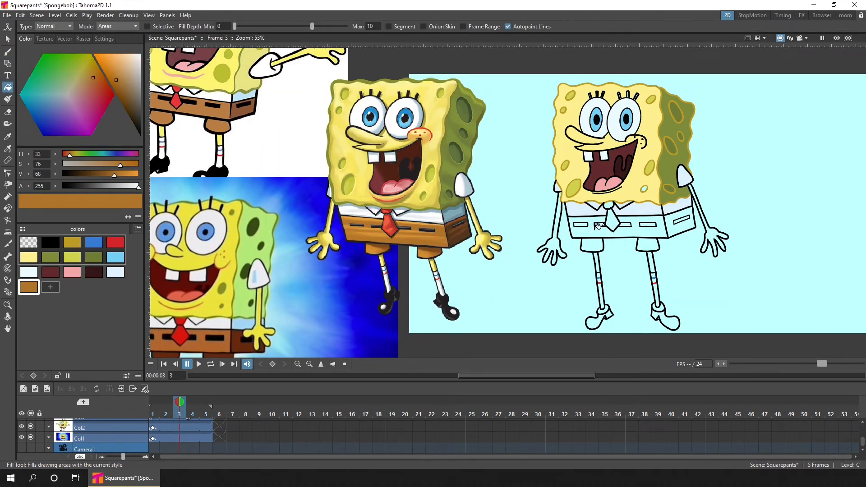
left_click(632, 233)
- Add a dark brown style, fill the trousers' side panel and front belt marks with black, and save the scene
left_click(50, 287)
left_click(681, 231)
left_click(50, 242)
key("ctrl+s")
- Add an orange-red style sampled from the reference tie and fill the tie with it
left_click(72, 287)
left_click(7, 148)
left_click(391, 226)
left_click(8, 87)
left_click(612, 221)
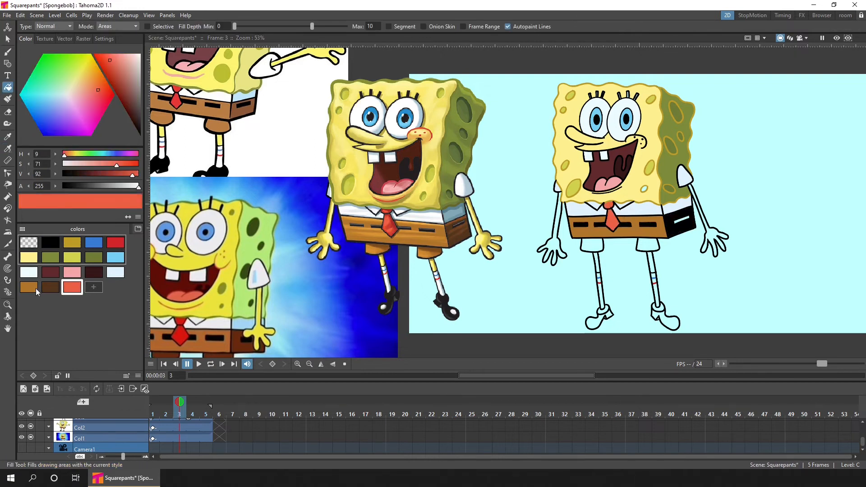
- Fill both trouser cuffs with the lighter brown style
left_click(29, 287)
left_click(592, 245)
left_click(648, 245)
- Resample the body yellow from the reference face and fill the arm and hand with it
left_click(29, 258)
left_click(356, 158)
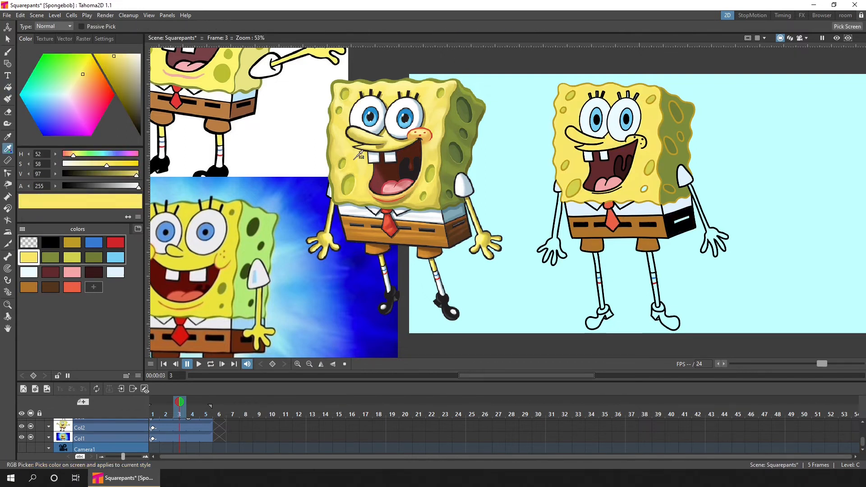
left_click(8, 87)
left_click(712, 239)
- Fill the socks with pale blue-white and the shoes with a new near-black style sampled from the reference shoe
left_click(116, 273)
left_click(94, 287)
left_click(8, 149)
left_click(443, 301)
left_click(8, 87)
left_click(669, 322)
- Add a dark brown style and paint the small gaps under both shoe heels, returning to the near-black style for the shoes
scroll(634, 322, "up", 10)
left_click(115, 287)
left_click(137, 117)
left_click(8, 99)
scroll(545, 304, "up", 6)
left_click(94, 287)
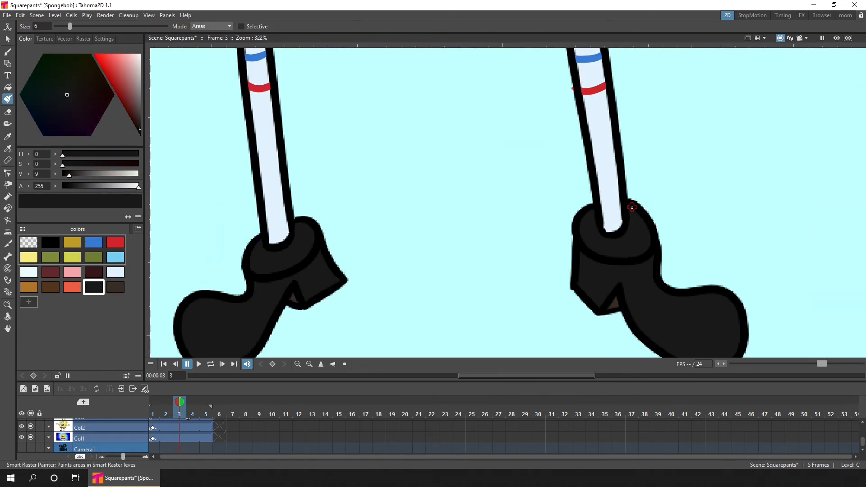
- Add a light grey style with a brightness of 91, paint the shine spots on the shoes with it, and save the scene
scroll(429, 198, "down", 9)
left_click(29, 302)
left_click(138, 62)
scroll(355, 239, "up", 9)
left_click_drag(344, 232, 347, 227)
left_click_drag(617, 221, 620, 230)
scroll(634, 231, "down", 15)
key("ctrl+s")
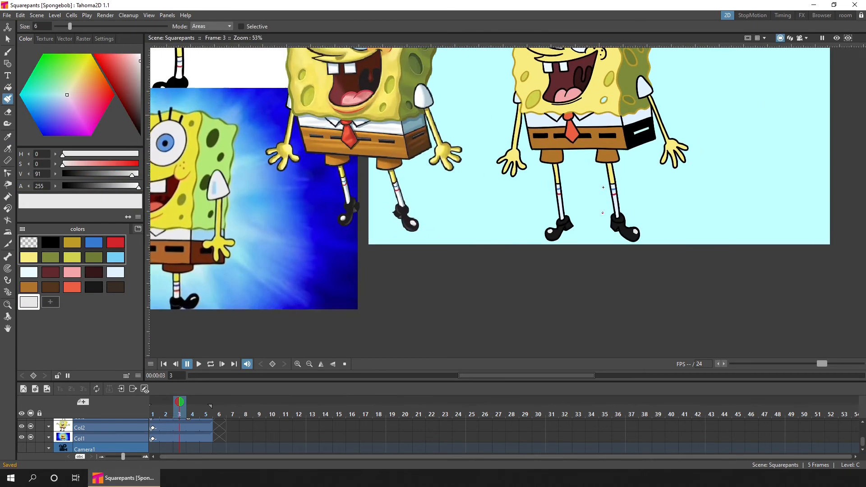
- Fill the side belt dash with black and adjust the ink line's control points where the sleeve on the thin arm meets the body
left_click(50, 243)
left_click(7, 87)
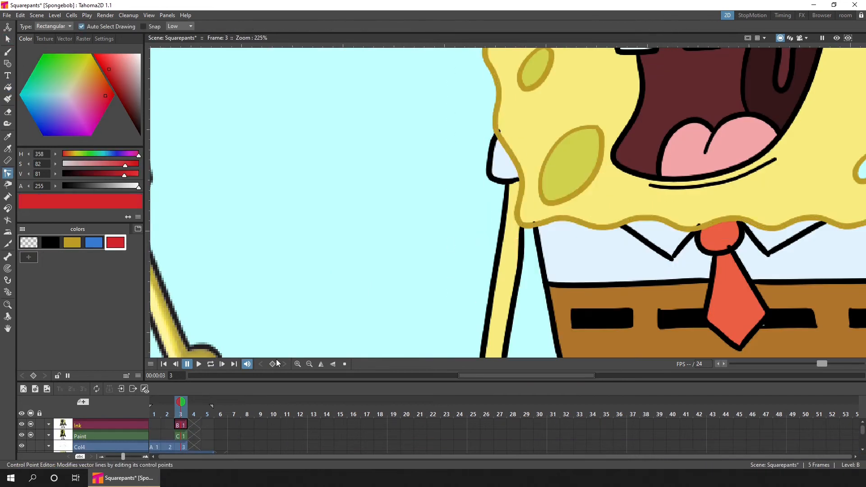
left_click(502, 130)
key("c")
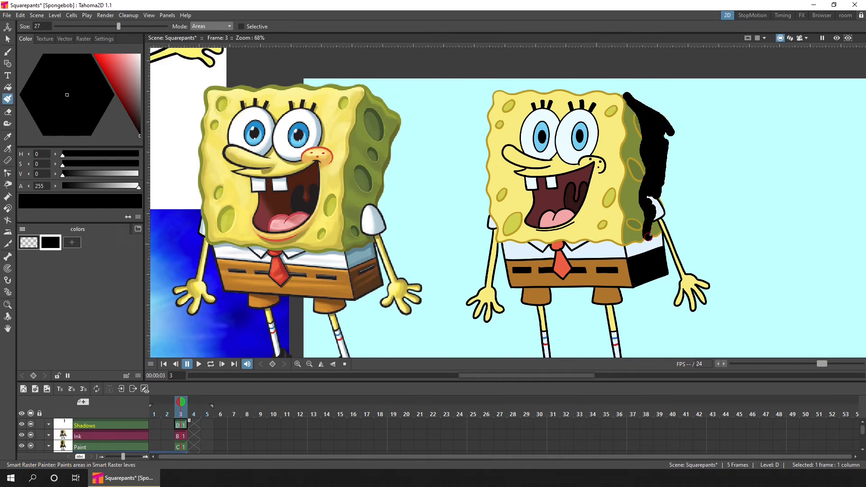
- Insert a Matte In effect on the Shadows level, connect the Paint level as its matte, keep Paint linked for output, and preview the result
left_click(802, 16)
left_click_drag(195, 223, 287, 143)
right_click(149, 92)
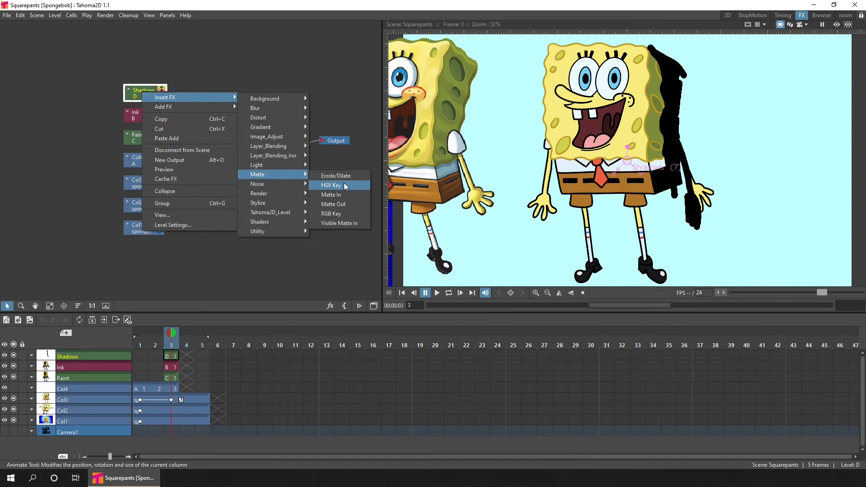
left_click(336, 195)
left_click_drag(162, 96, 196, 104)
left_click_drag(161, 141, 196, 110)
left_click_drag(160, 141, 271, 143)
left_click(837, 24)
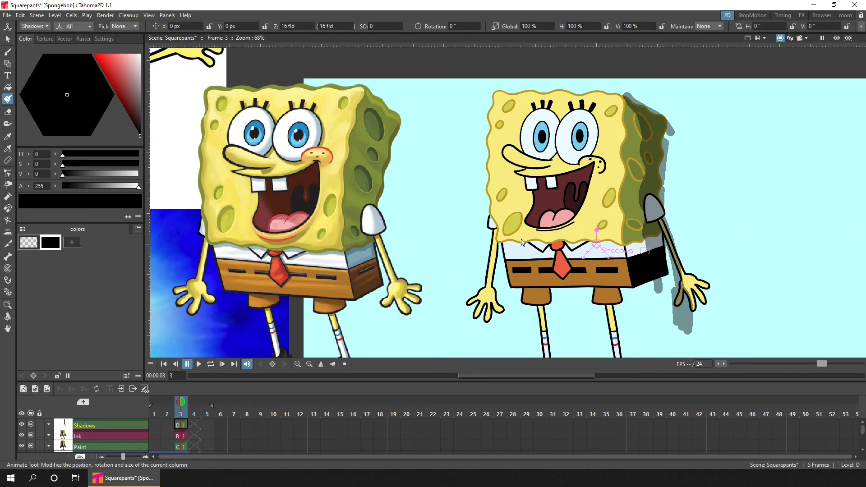
- Paint black shadows on the hand, trouser cuffs and legs on the Shadows level, reducing the painter size to 12
left_click(7, 99)
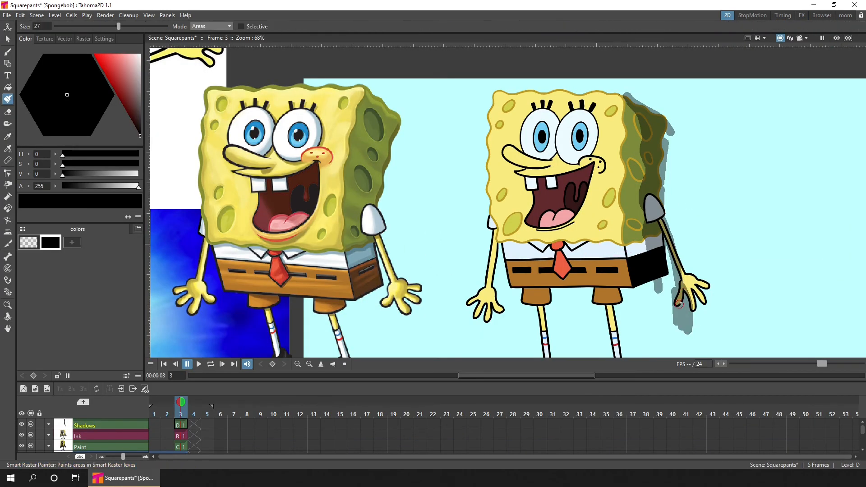
left_click_drag(566, 321, 527, 277)
scroll(527, 277, "up", 6)
left_click_drag(432, 234, 489, 237)
left_click_drag(624, 246, 634, 262)
left_click_drag(628, 257, 583, 175)
left_click_drag(102, 27, 98, 30)
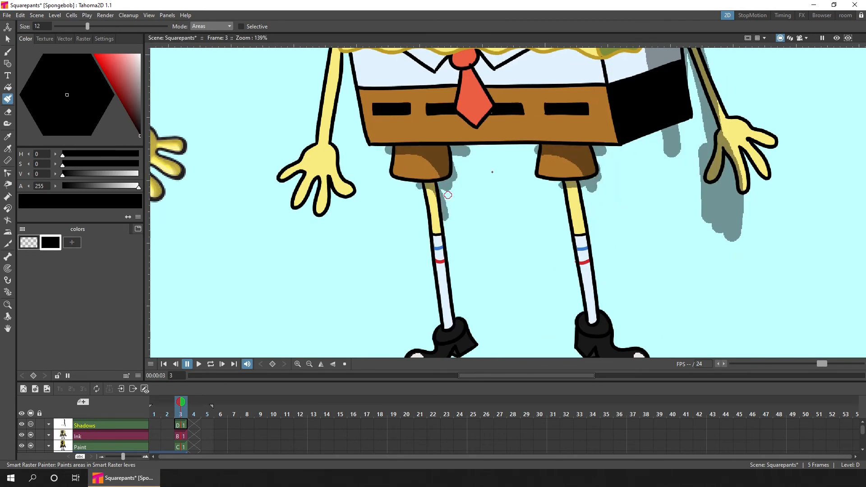
- Paint a shadow band across the shirt and tie knot, directly beneath the sponge body's wavy lower edge
scroll(582, 216, "down", 4)
scroll(440, 81, "up", 9)
left_click_drag(397, 190, 491, 194)
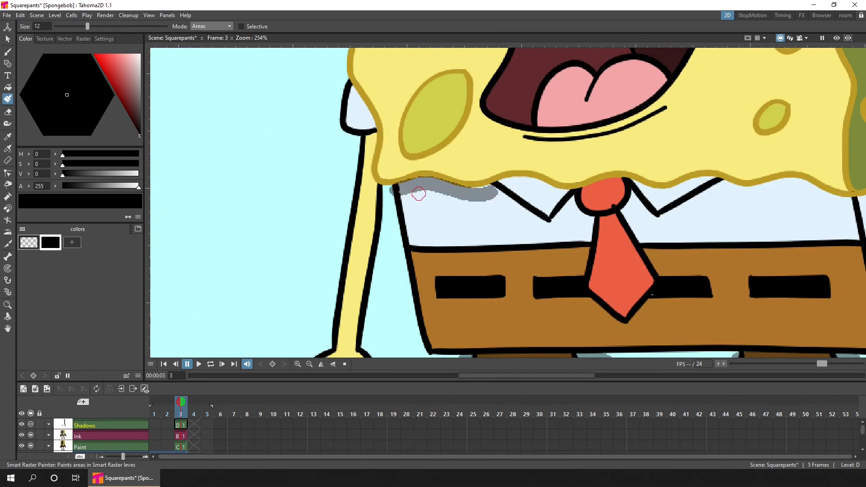
left_click_drag(758, 190, 830, 198)
mouse_move(831, 204)
left_mouse_down()
mouse_move(588, 187)
mouse_move(690, 163)
left_mouse_up()
- Set the eraser to Areas mode and erase the shadow spilling over the body's wavy lower edge, saving the scene
scroll(728, 181, "down", 6)
scroll(663, 169, "up", 7)
left_click(8, 112)
key("ctrl+s")
left_click_drag(422, 145, 562, 116)
left_click_drag(612, 128, 348, 258)
left_click(431, 27)
left_click(435, 42)
left_click_drag(301, 151, 302, 176)
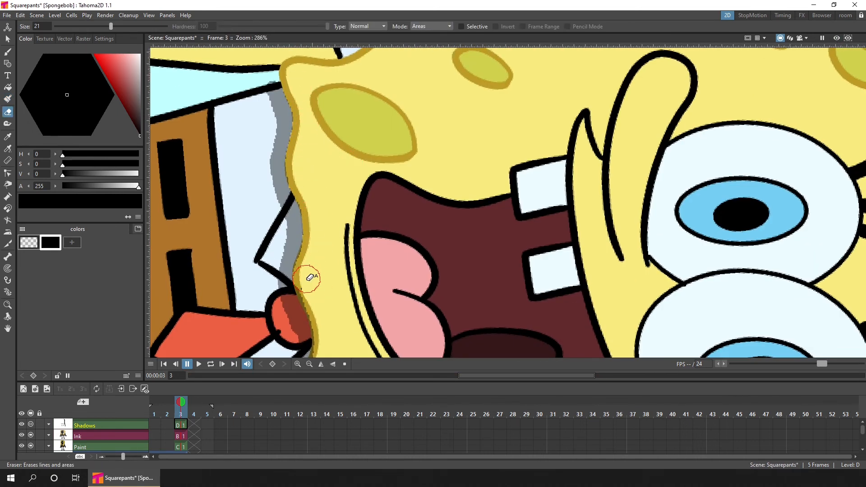
left_click_drag(307, 279, 315, 297)
left_click_drag(316, 297, 270, 162)
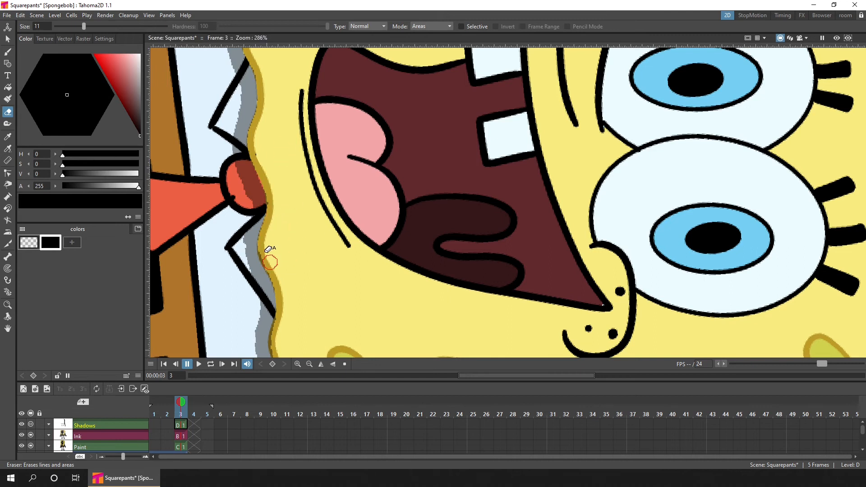
left_click_drag(268, 249, 235, 166)
scroll(248, 263, "down", 5)
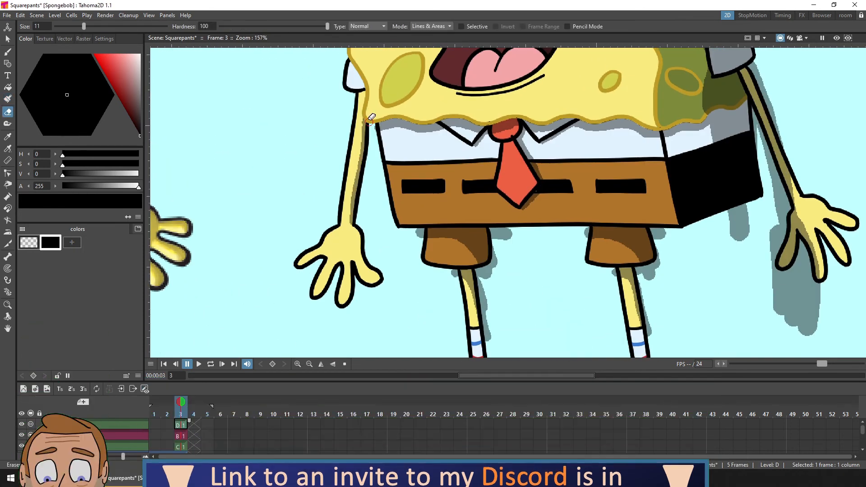
- Brush small shadow creases on the hands, save the scene, and shade the inner upper rims of the sponge holes at size 4
key("b")
key("ctrl+s")
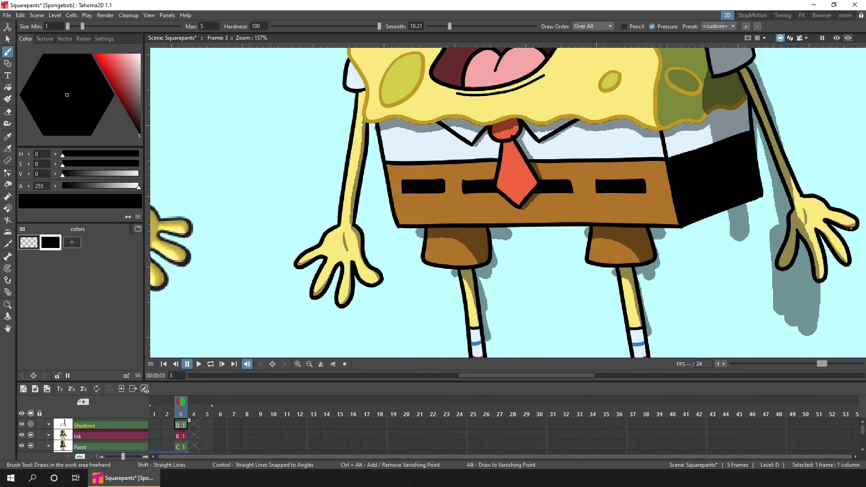
key("k")
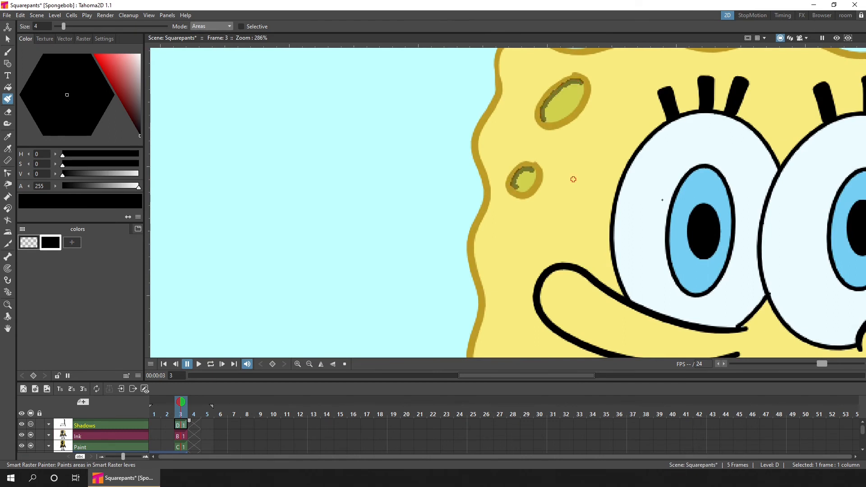
key("b")
left_click_drag(581, 82, 560, 89)
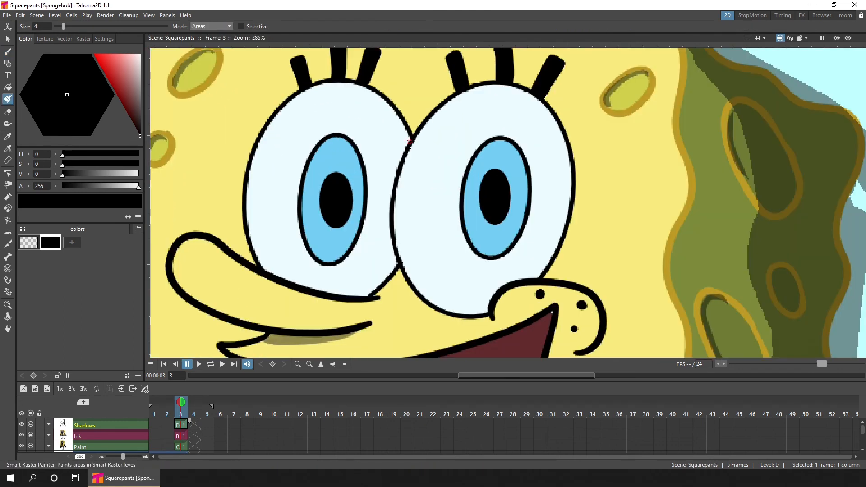
- Shade the upper edges of the eyeballs and irises, and paint white highlights on both irises on a separate level
left_click(404, 130)
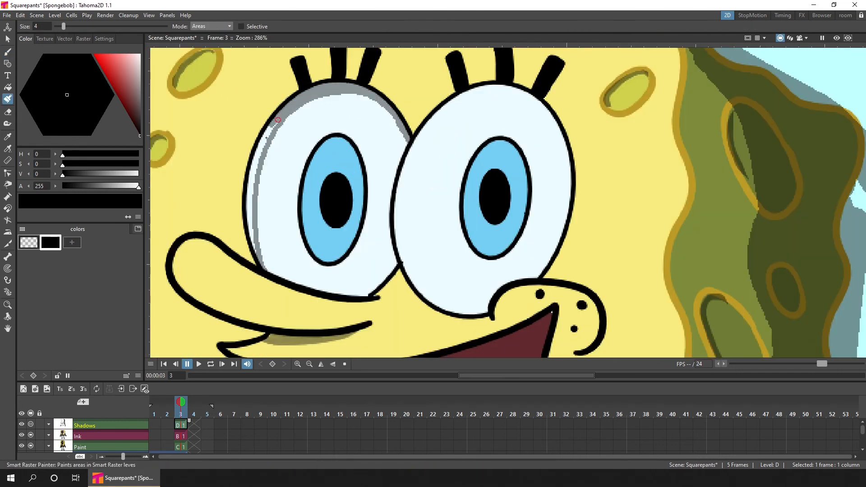
scroll(470, 203, "down", 1)
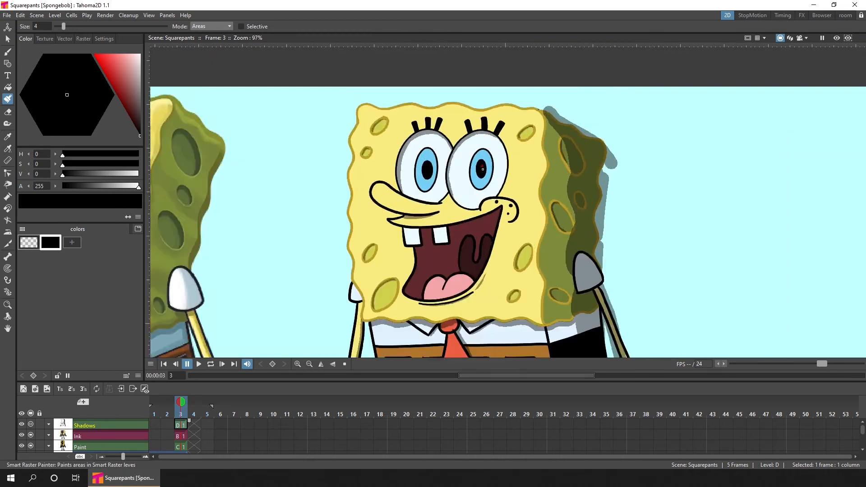
left_click(437, 177)
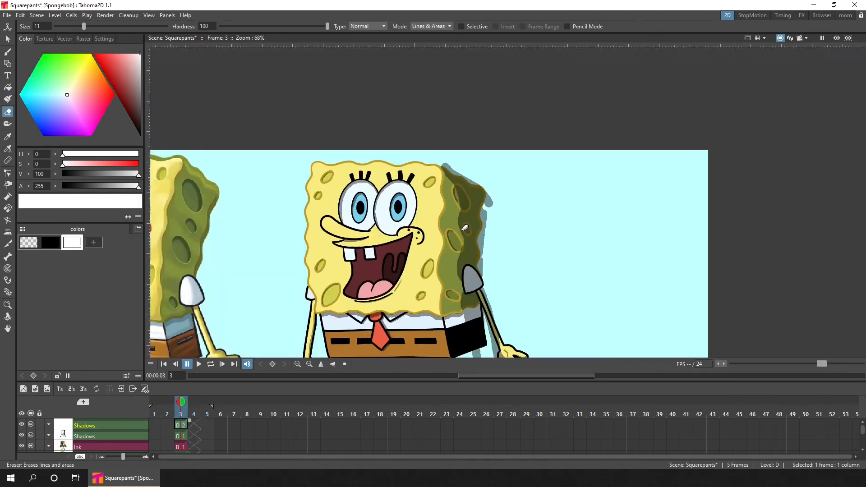
left_click(469, 183)
scroll(469, 181, "down", 2)
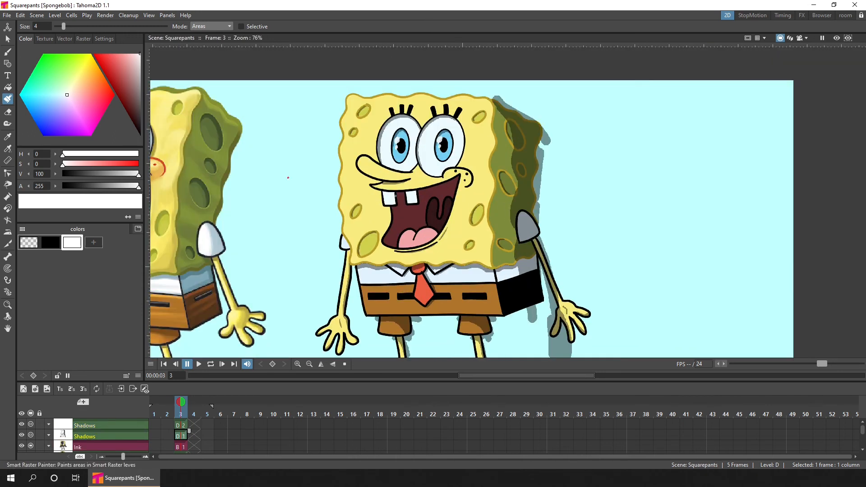
- Shade the tops of the teeth, the tongue and the mouth interior in black on the Shadows level, filling larger areas at size 10
scroll(395, 195, "up", 6)
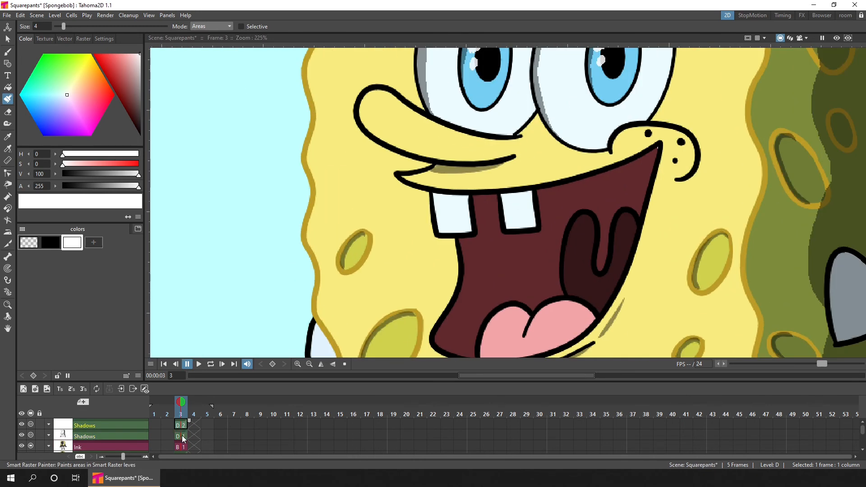
left_click(435, 200)
left_click_drag(478, 196, 451, 352)
left_click_drag(496, 316, 472, 232)
left_click_drag(504, 239, 472, 275)
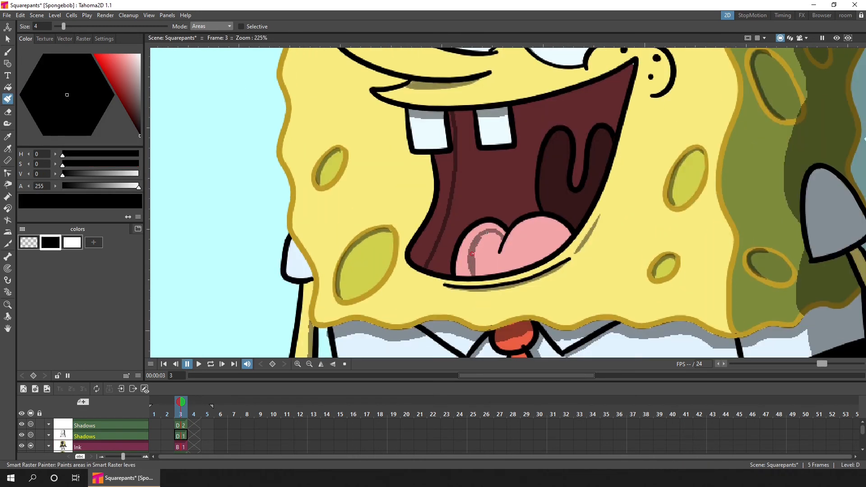
mouse_move(572, 97)
left_mouse_down()
mouse_move(587, 181)
mouse_move(515, 212)
mouse_move(470, 118)
mouse_move(457, 213)
left_mouse_up()
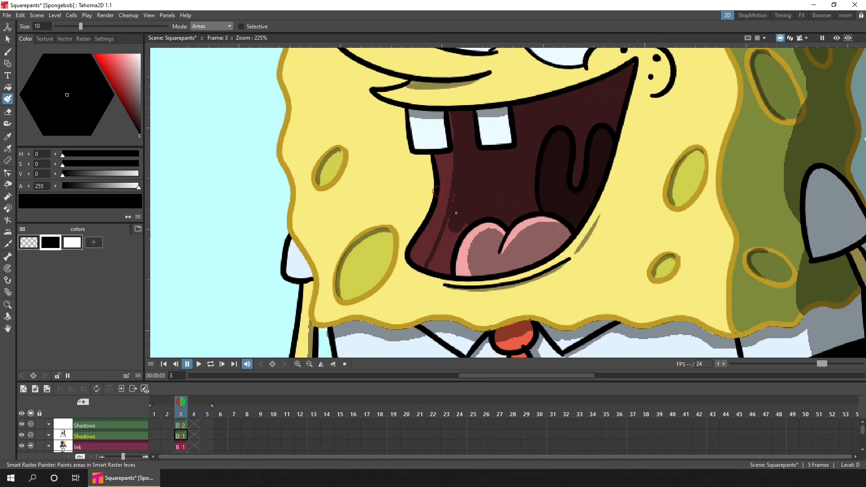
left_click_drag(455, 132, 450, 184)
scroll(441, 253, "down", 9)
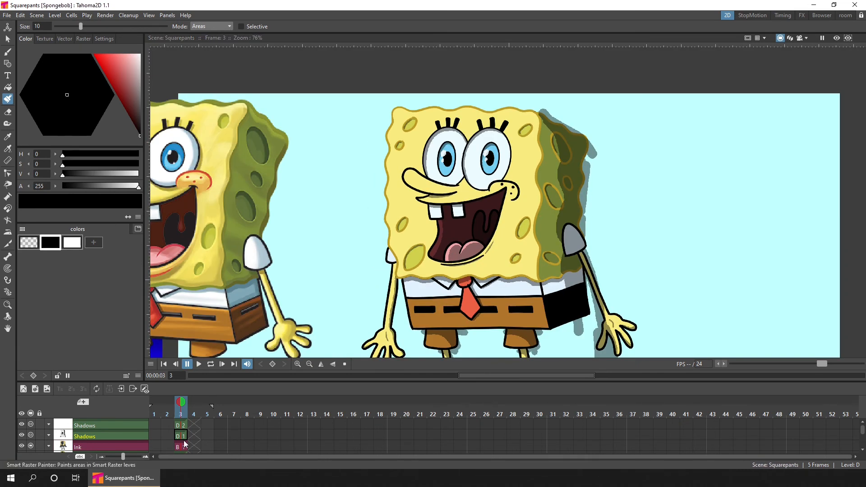
- Fill the freckled cheek with an orange-brown style on the Paint level
scroll(183, 440, "down", 1)
left_click(183, 436)
left_click(51, 302)
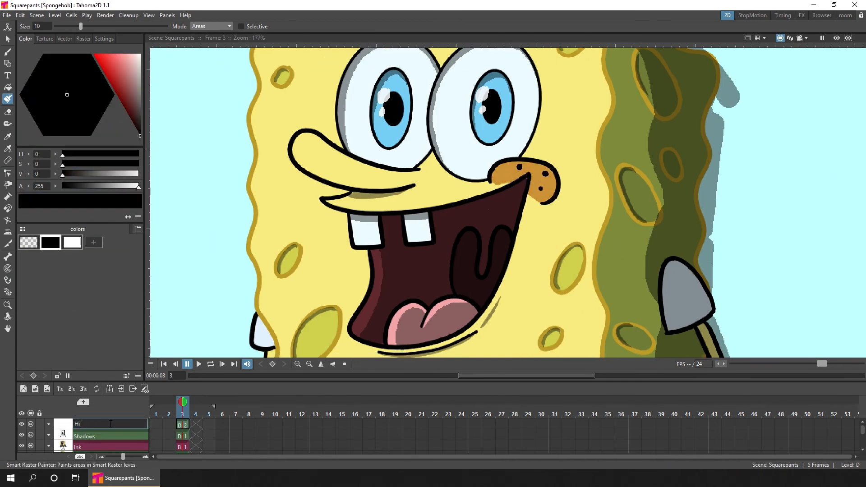
- Rename the uppermost Shadows column to Highlights and save the scene
type("ghlights")
key("Return")
key("ctrl+s")
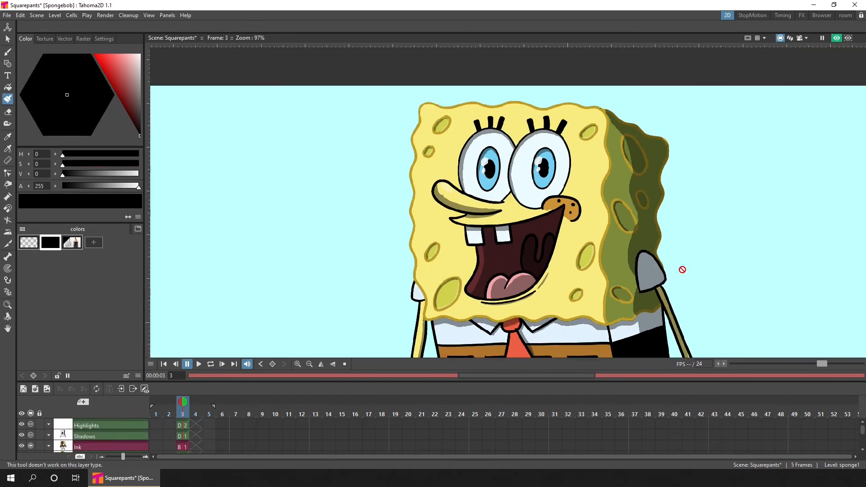
- Show the previewed character in full screen mode
right_click(663, 323)
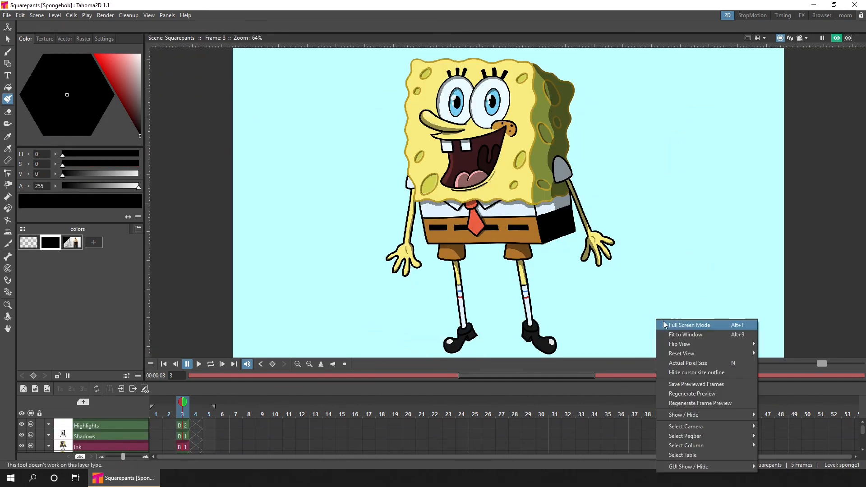
left_click(665, 324)
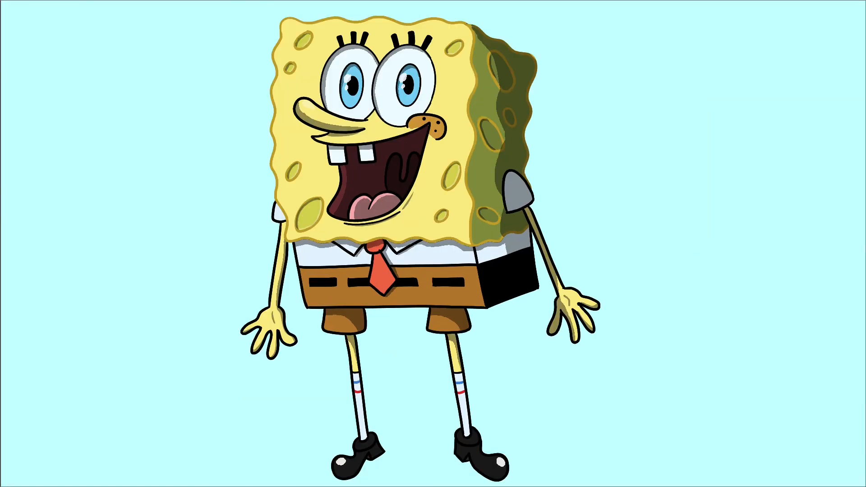